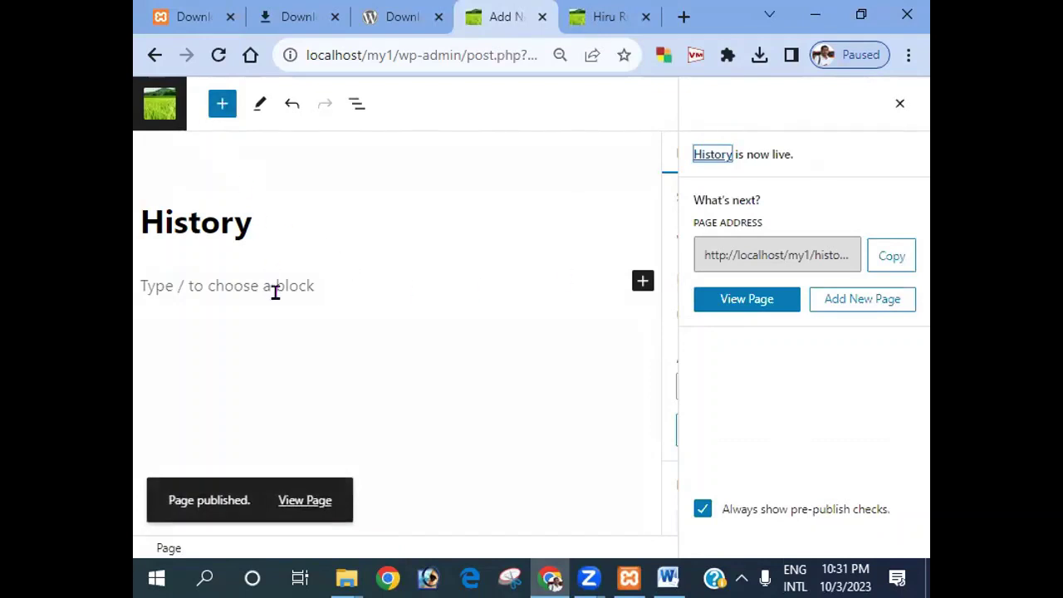
Add a new page titled "Present", publish it and return to the list of pages
{"action": "left_click", "coordinate": [151, 105]}
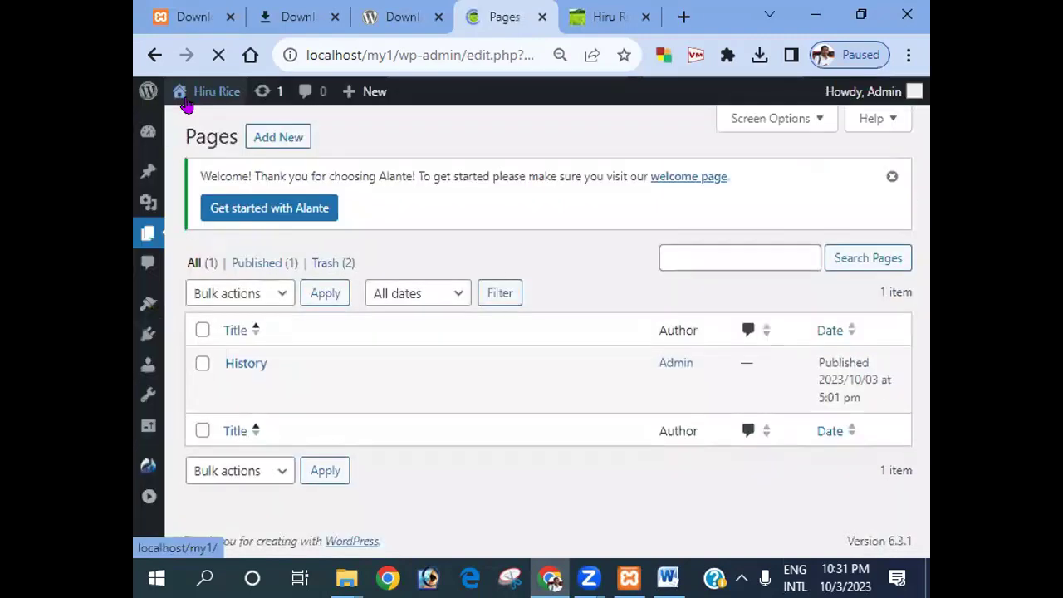
{"action": "left_click", "coordinate": [268, 138]}
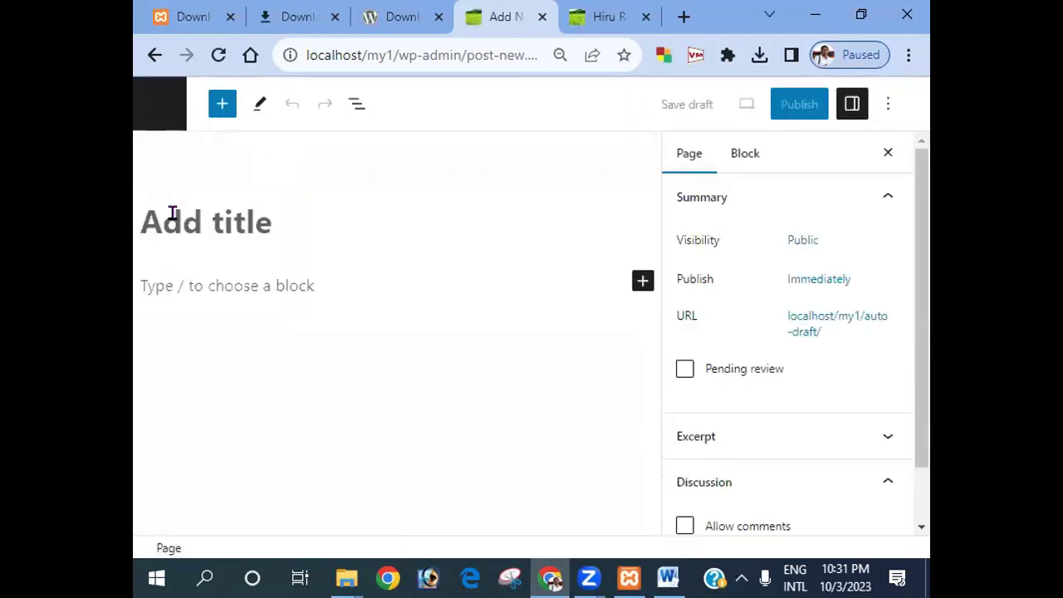
{"action": "type", "text": "Present"}
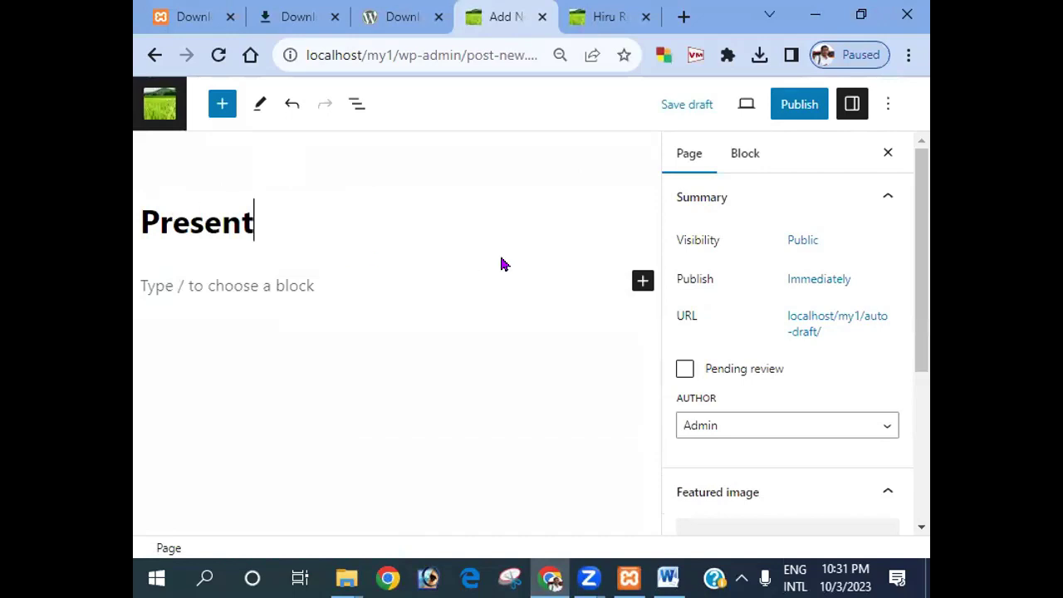
{"action": "left_click", "coordinate": [777, 106]}
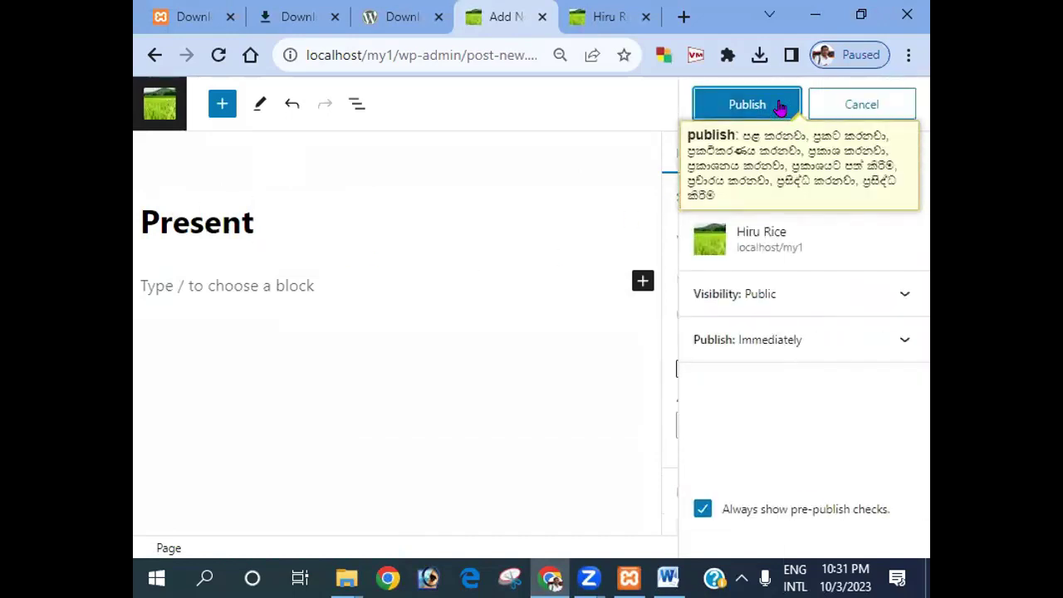
{"action": "left_click", "coordinate": [781, 104]}
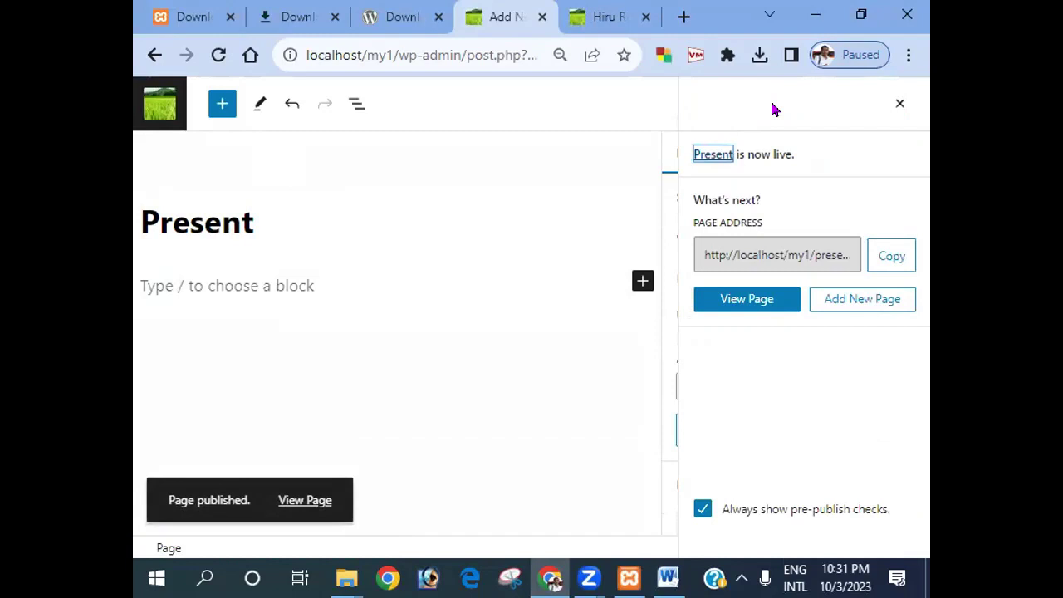
{"action": "left_click", "coordinate": [159, 104]}
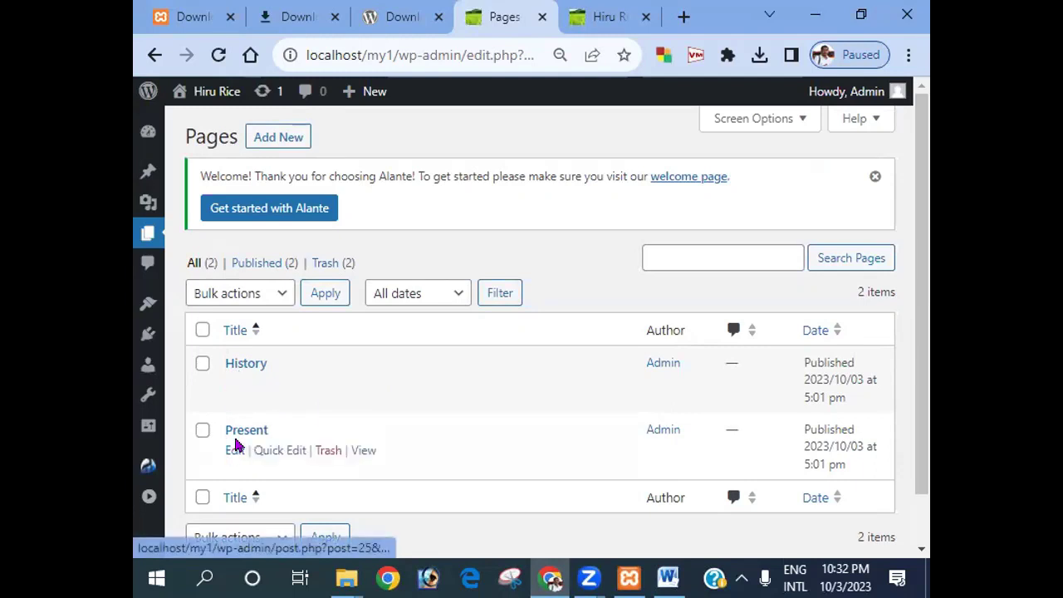
Check the menu diagram in the Word document and publish a new WordPress page titled "Contact"
{"action": "left_click", "coordinate": [667, 578]}
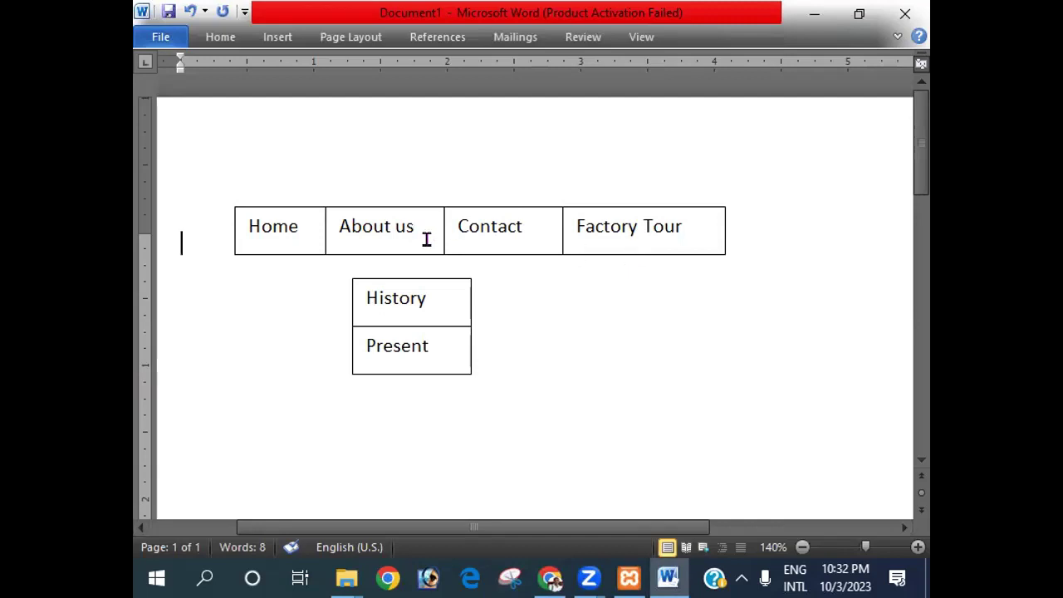
{"action": "left_click", "coordinate": [552, 579]}
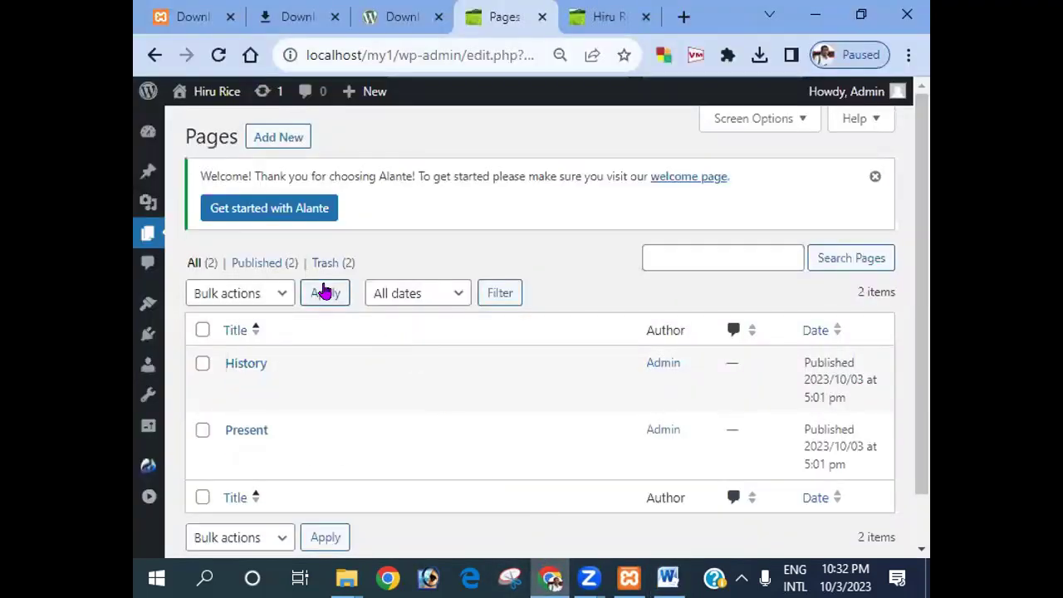
{"action": "left_click", "coordinate": [262, 140]}
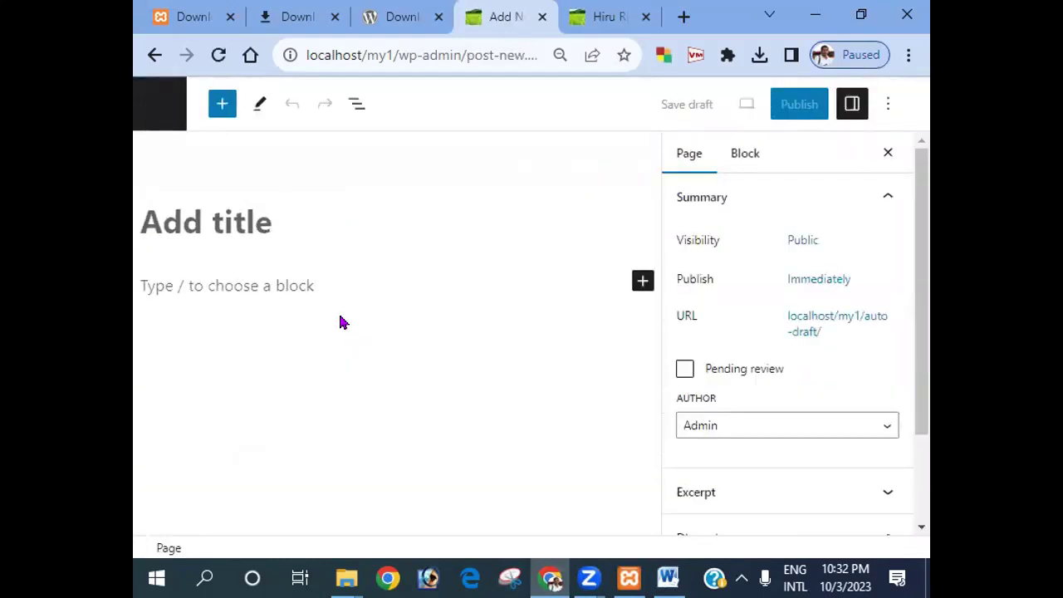
{"action": "type", "text": "Contact"}
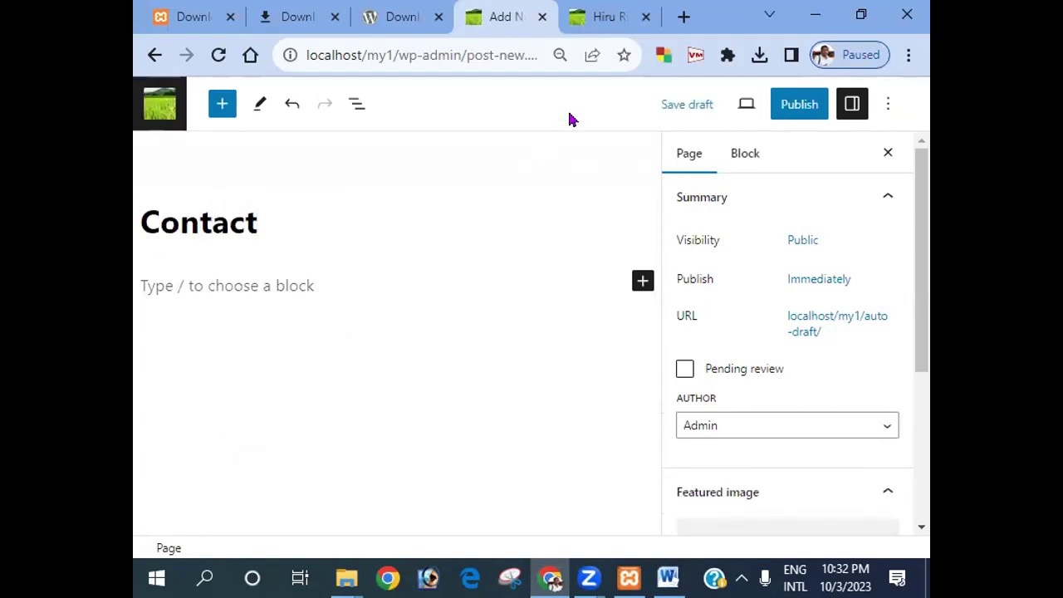
{"action": "left_click", "coordinate": [798, 103]}
{"action": "left_click", "coordinate": [780, 106]}
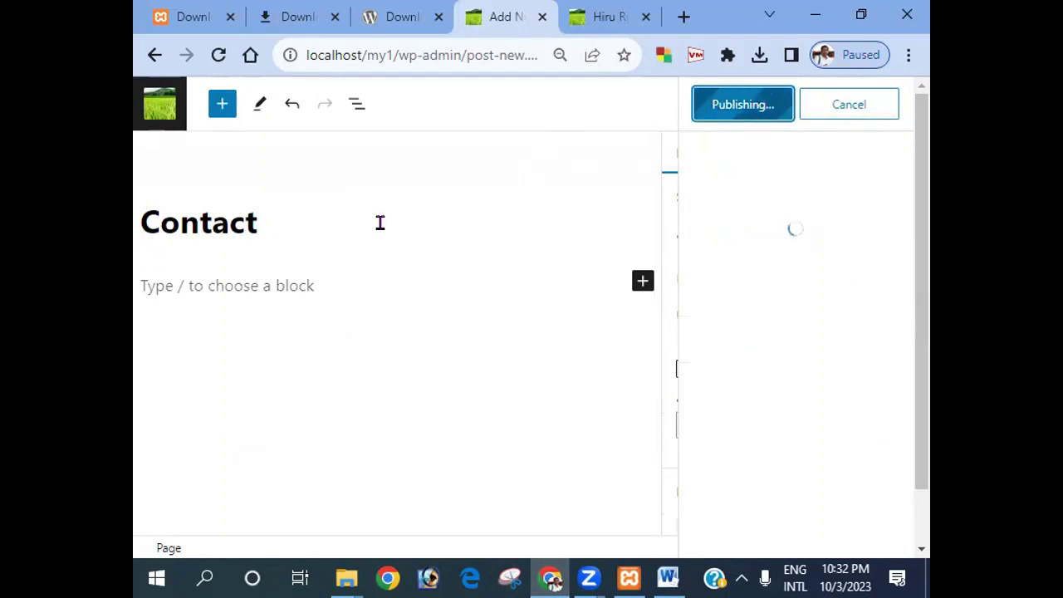
{"action": "left_click", "coordinate": [152, 112]}
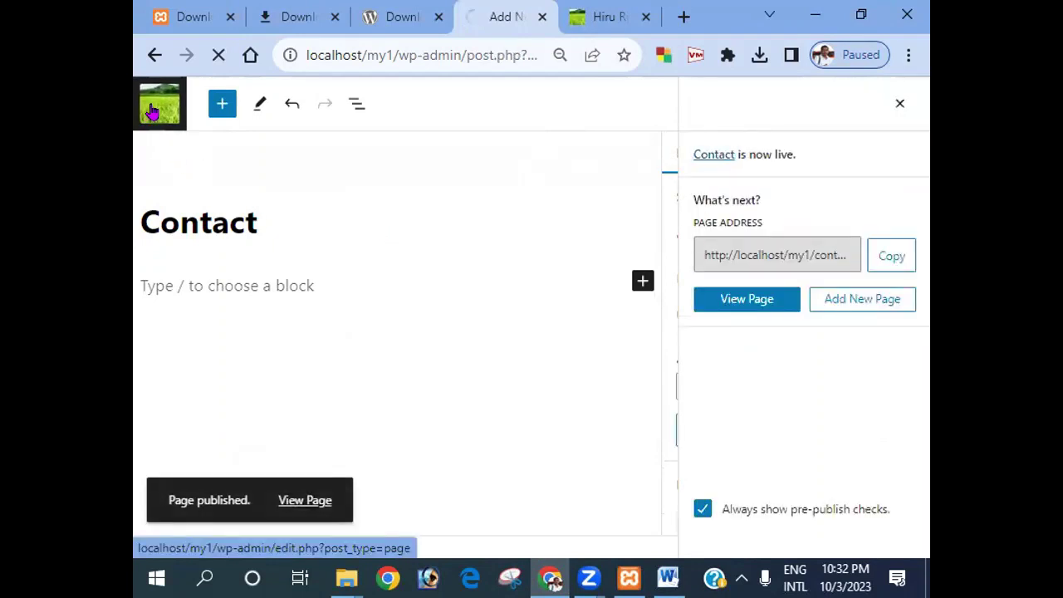
Publish a new page titled "Factory tour" and review the site's list of pages
{"action": "left_click", "coordinate": [262, 138]}
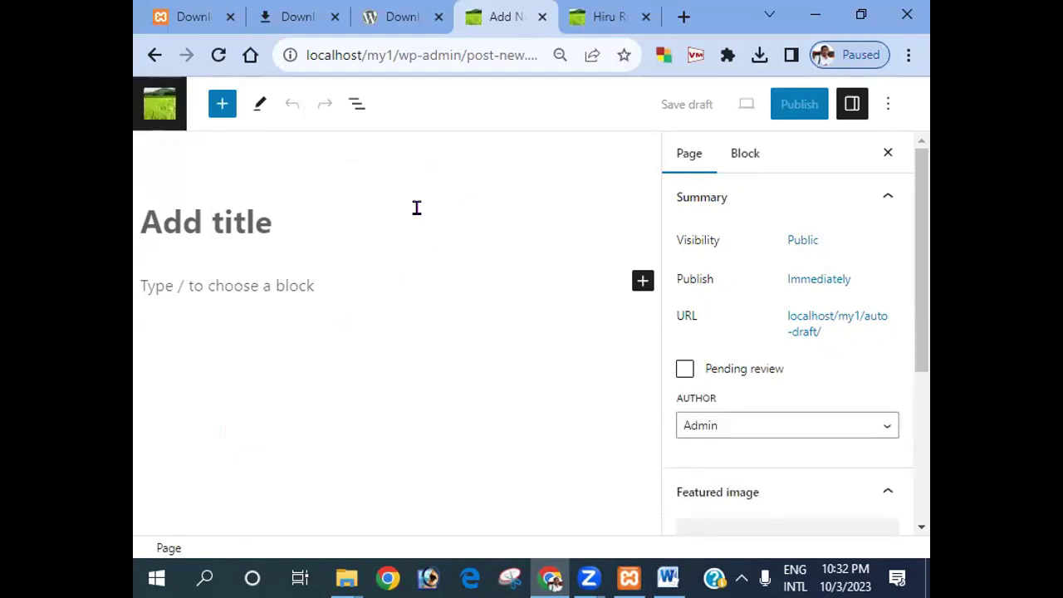
{"action": "type", "text": "Facto"}
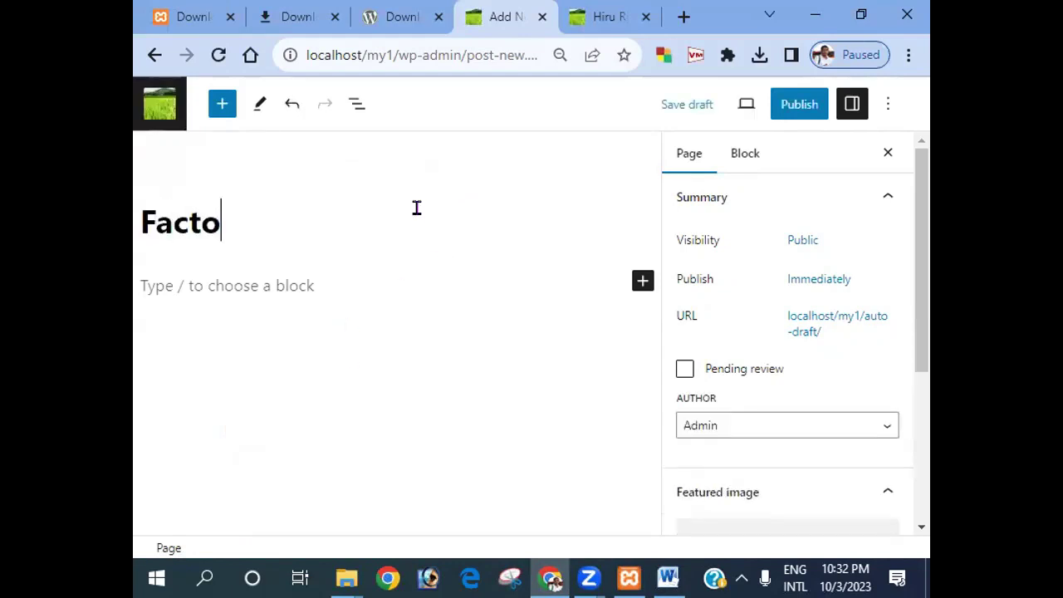
{"action": "type", "text": "ry tour"}
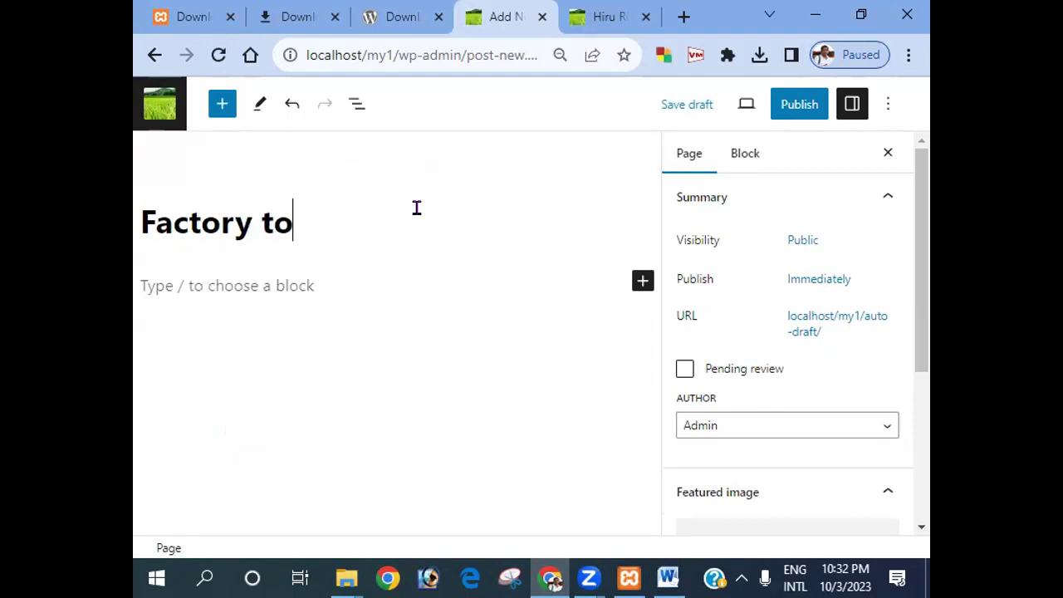
{"action": "left_click", "coordinate": [791, 104]}
{"action": "left_click", "coordinate": [769, 104]}
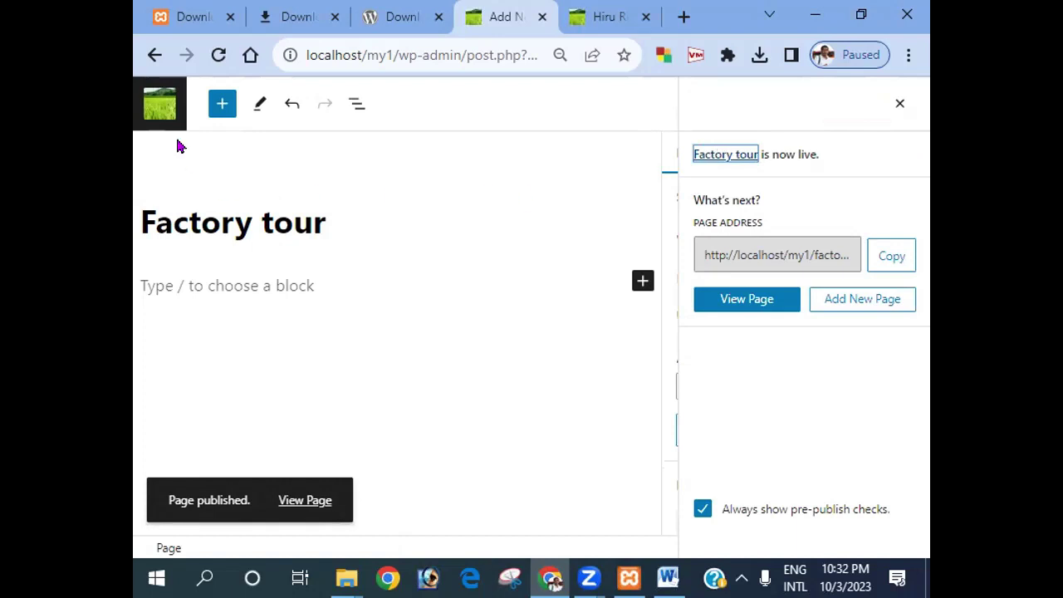
{"action": "left_click", "coordinate": [161, 110]}
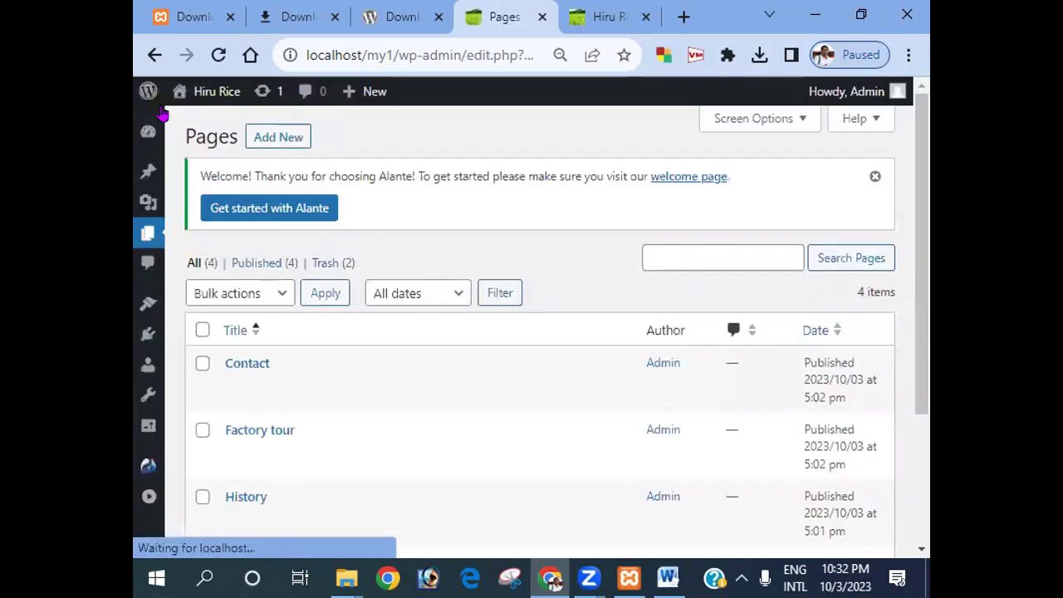
{"action": "scroll", "coordinate": [254, 420], "scroll_direction": "down", "scroll_amount": 3}
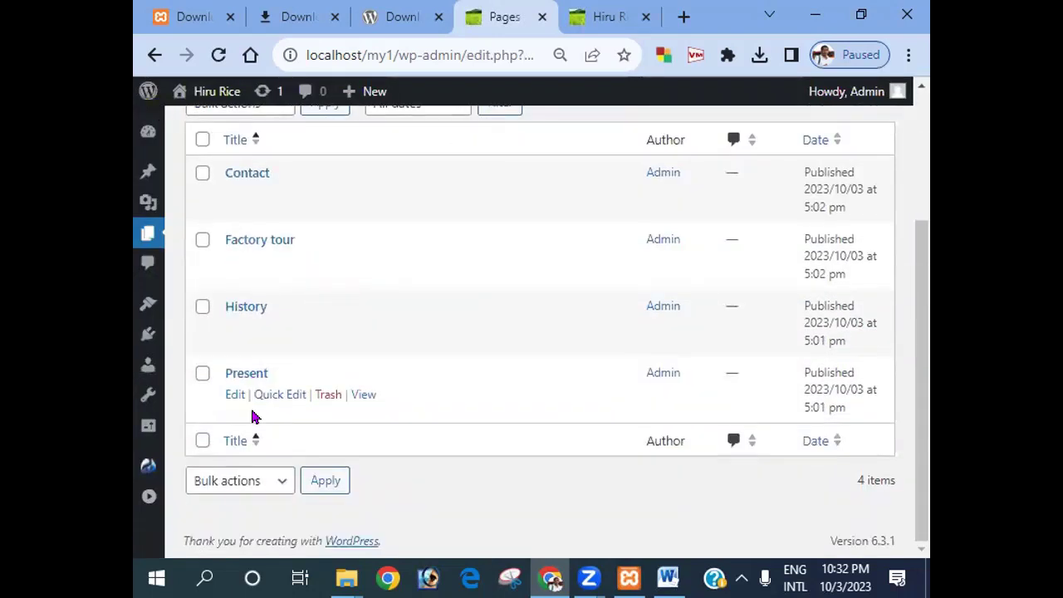
{"action": "scroll", "coordinate": [254, 417], "scroll_direction": "up", "scroll_amount": 3}
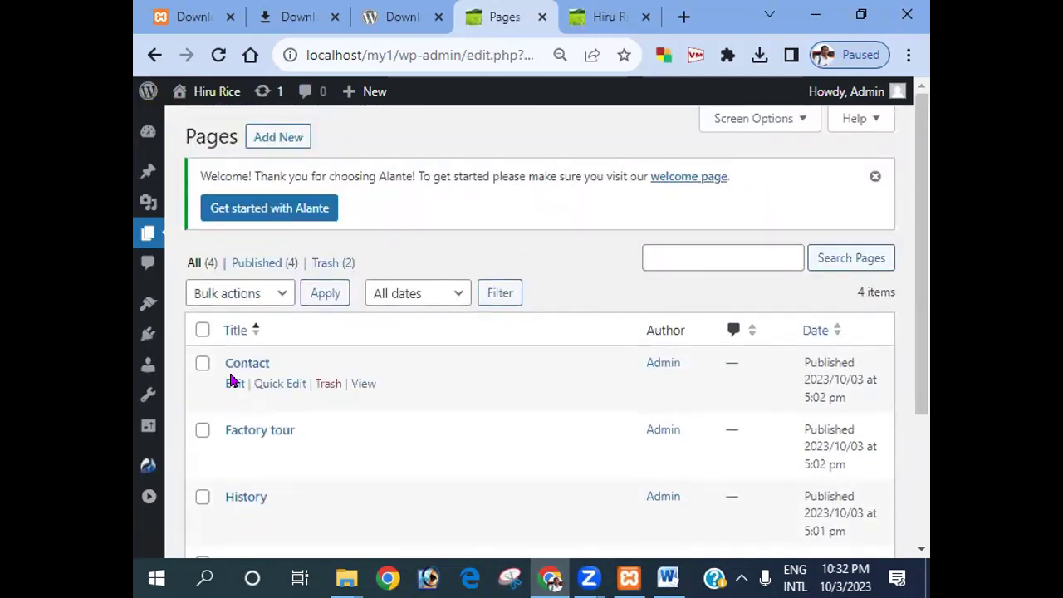
Open the site's menu editor and name the new navigation menu "Main Menu"
{"action": "mouse_move", "coordinate": [148, 308]}
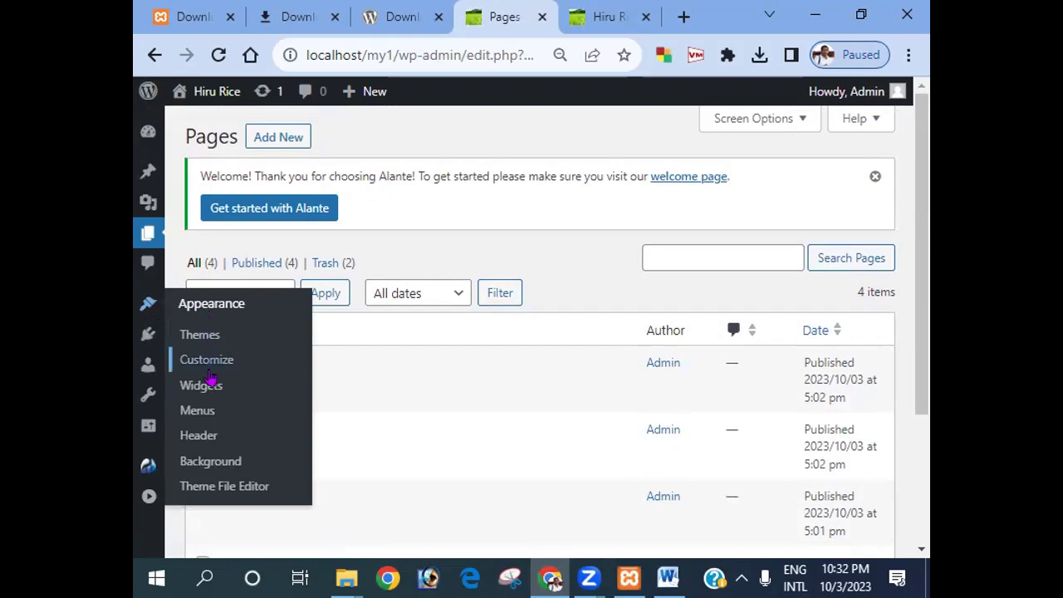
{"action": "left_click", "coordinate": [203, 415]}
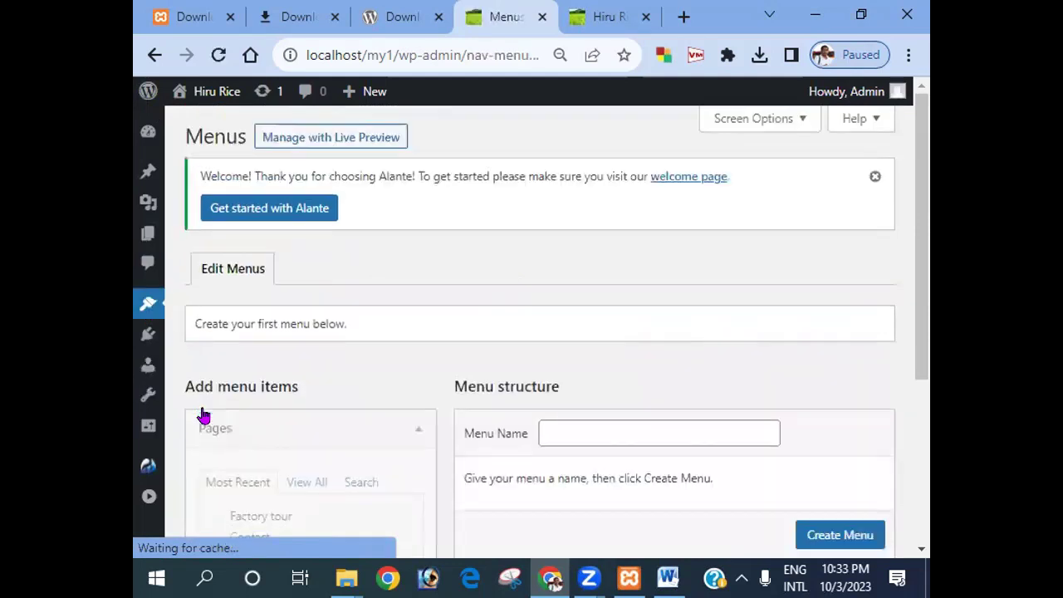
{"action": "scroll", "coordinate": [442, 379], "scroll_direction": "down", "scroll_amount": 1}
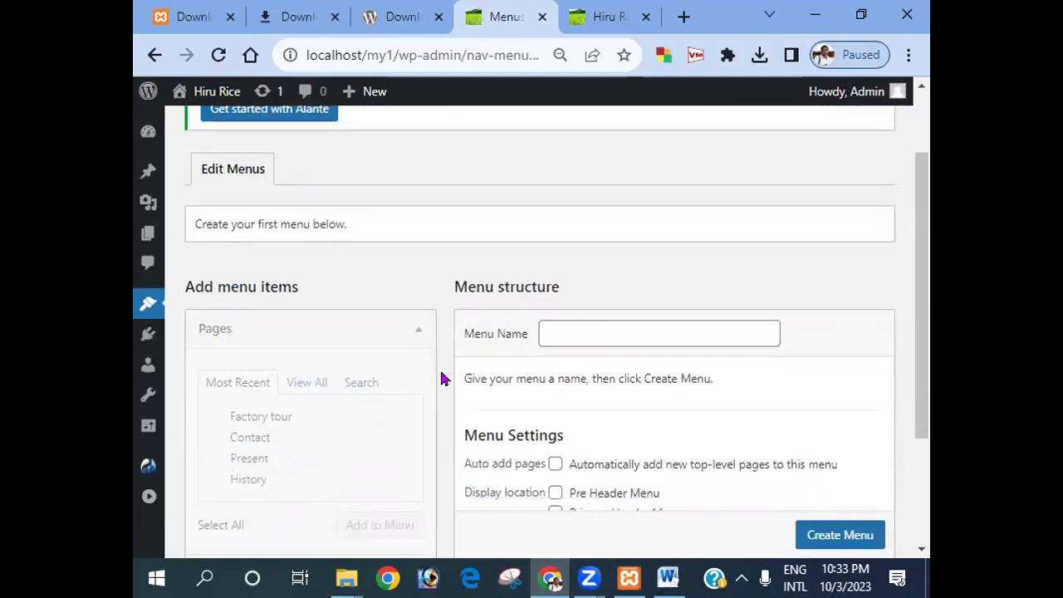
{"action": "left_click", "coordinate": [551, 331]}
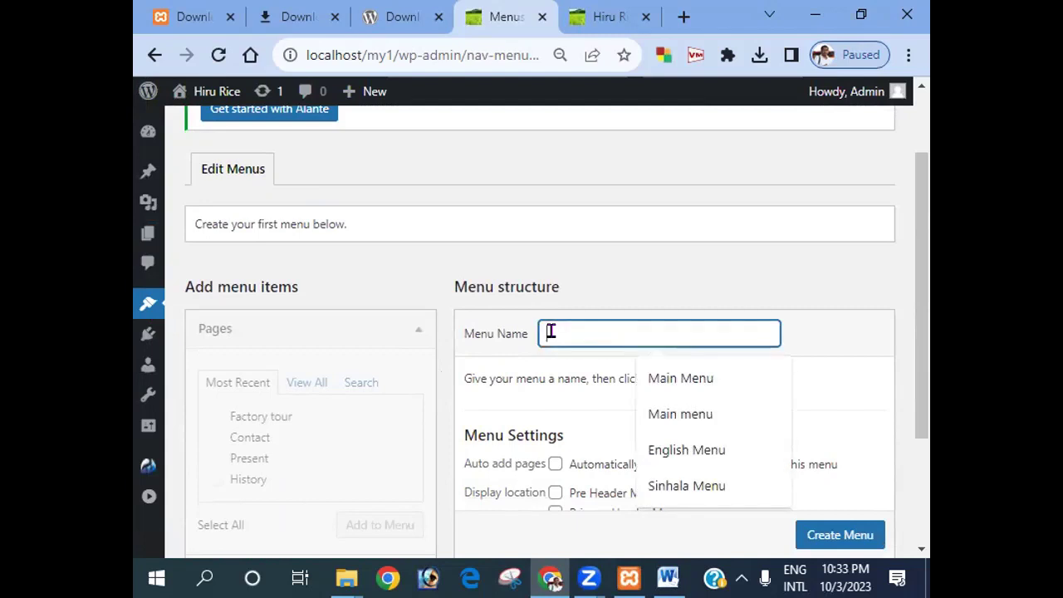
{"action": "type", "text": "Main Menu"}
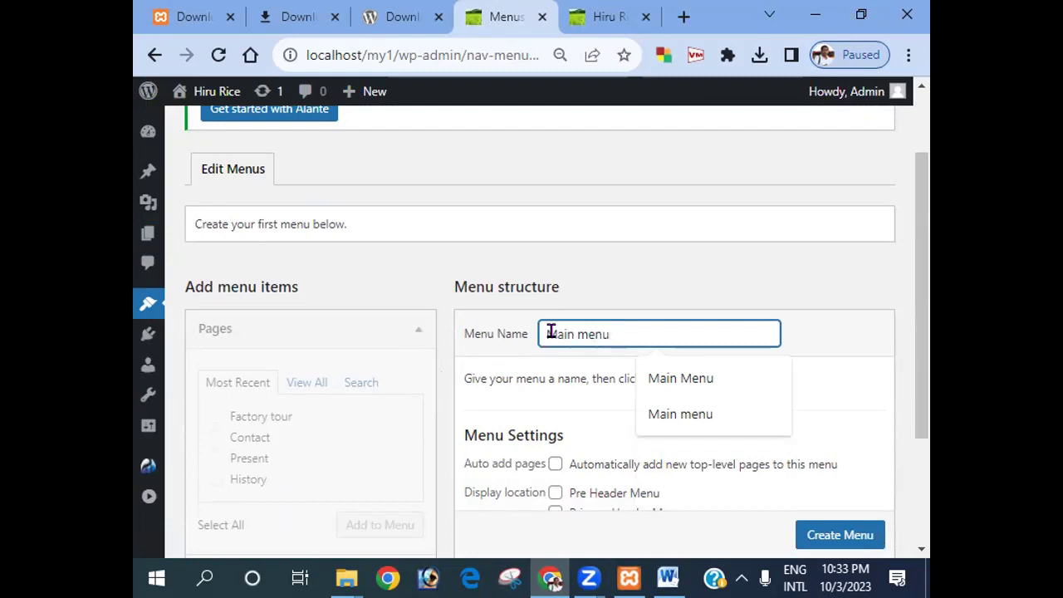
{"action": "left_click", "coordinate": [680, 380]}
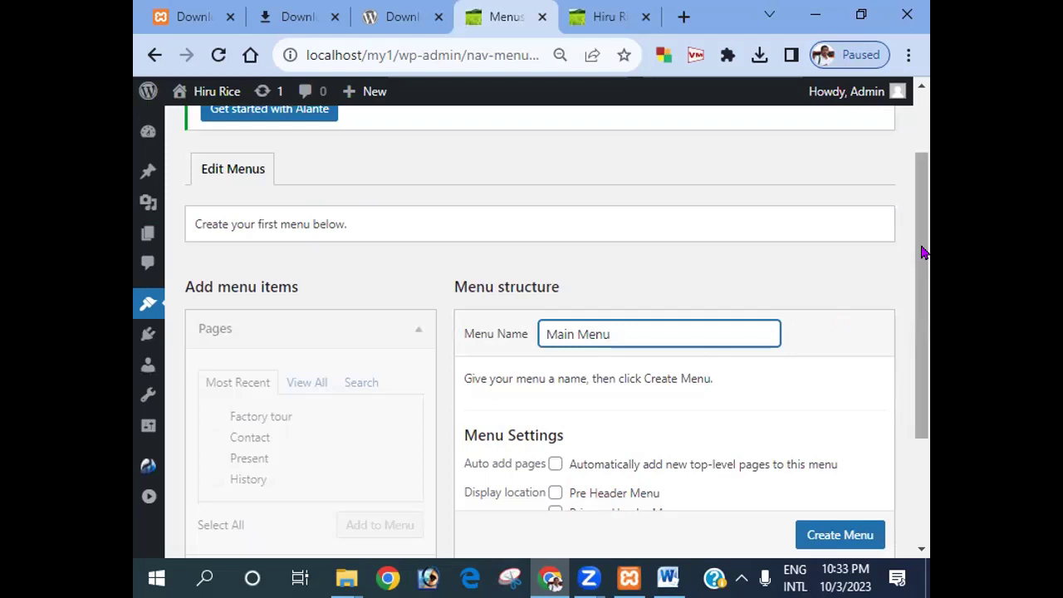
Set the menu's display location to Primary Header Menu and create the menu
{"action": "left_click_drag", "start_coordinate": [922, 256], "coordinate": [927, 288]}
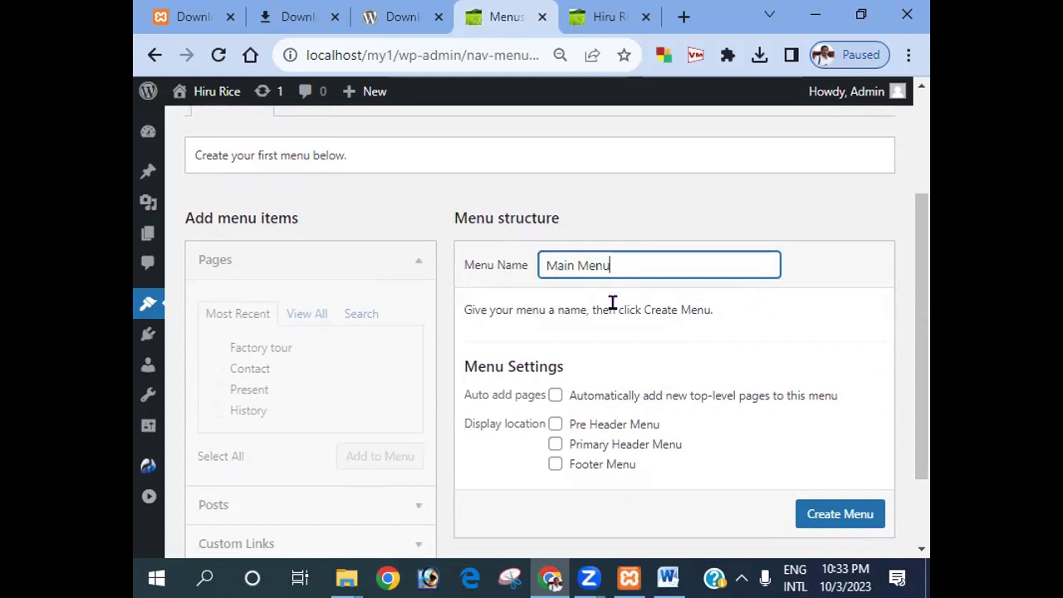
{"action": "scroll", "coordinate": [705, 326], "scroll_direction": "down", "scroll_amount": 2}
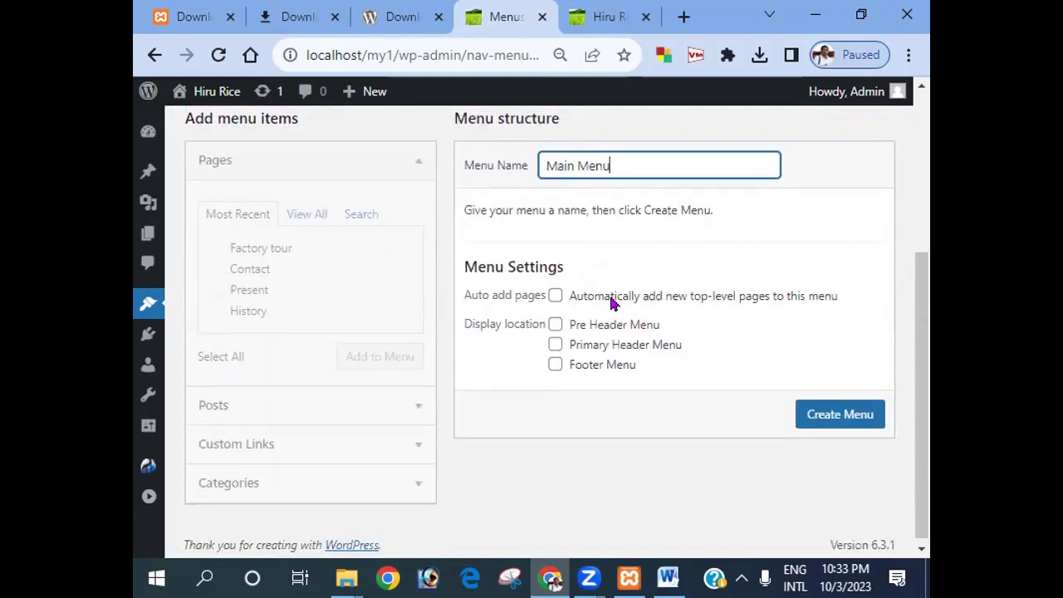
{"action": "scroll", "coordinate": [673, 236], "scroll_direction": "down", "scroll_amount": 1}
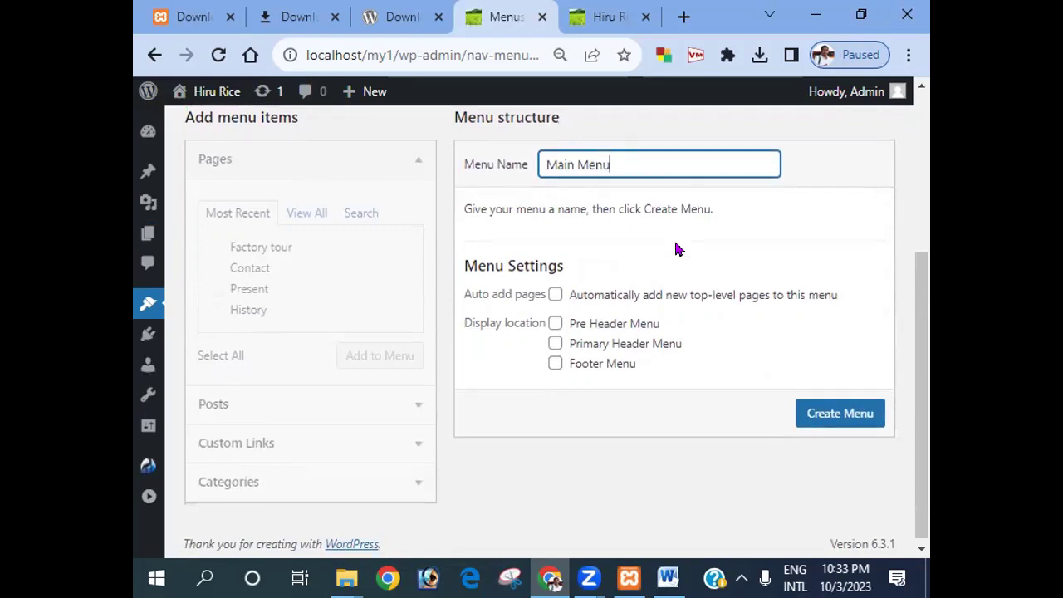
{"action": "left_click", "coordinate": [555, 342]}
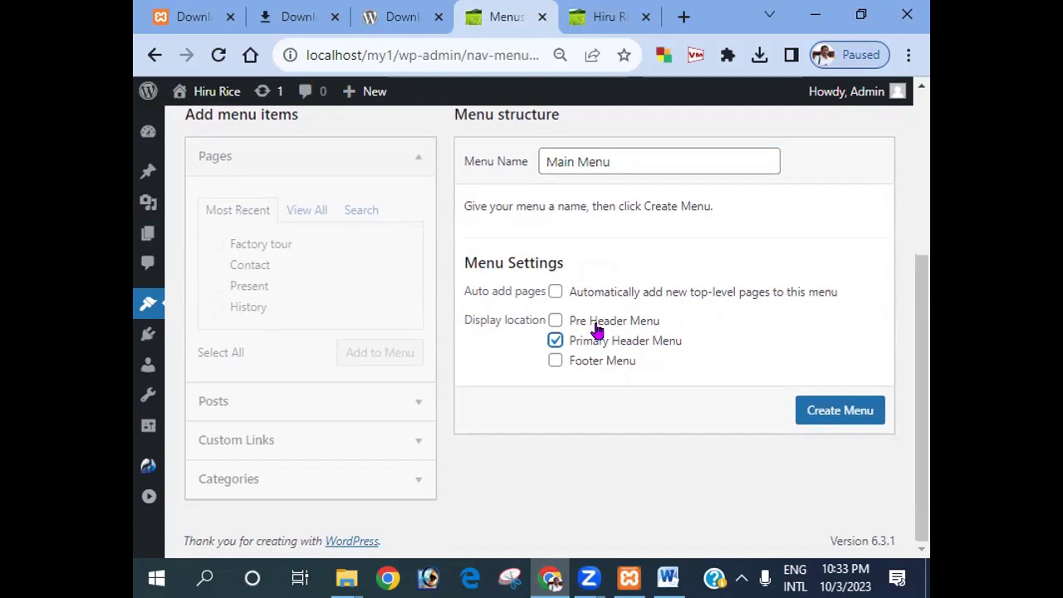
{"action": "mouse_move", "coordinate": [596, 329]}
{"action": "mouse_move", "coordinate": [579, 369]}
{"action": "left_click", "coordinate": [821, 417]}
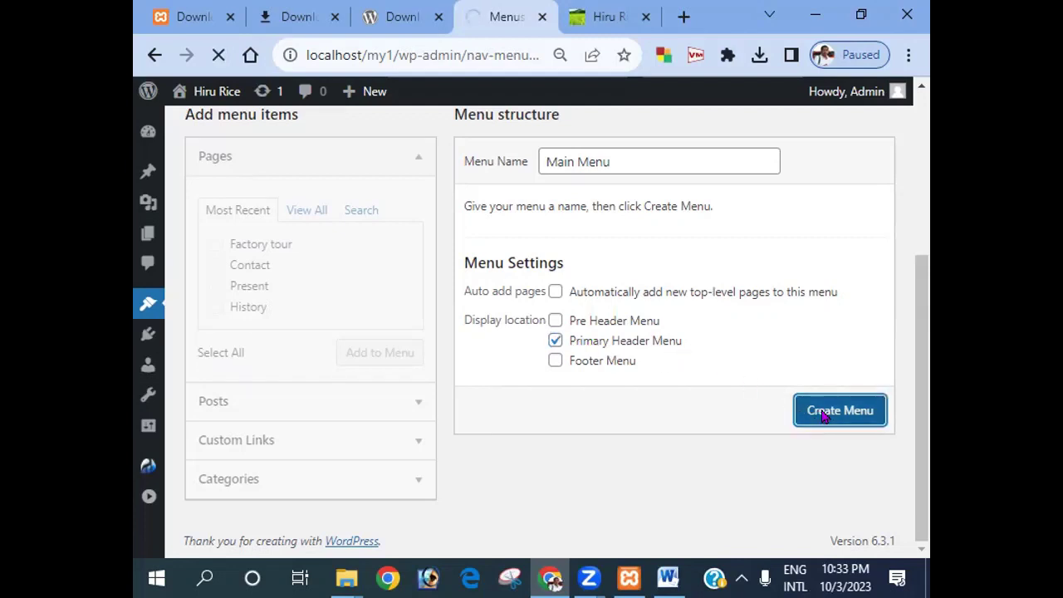
Add only the Home page from the full list of pages to Main Menu
{"action": "scroll", "coordinate": [822, 417], "scroll_direction": "down", "scroll_amount": 2}
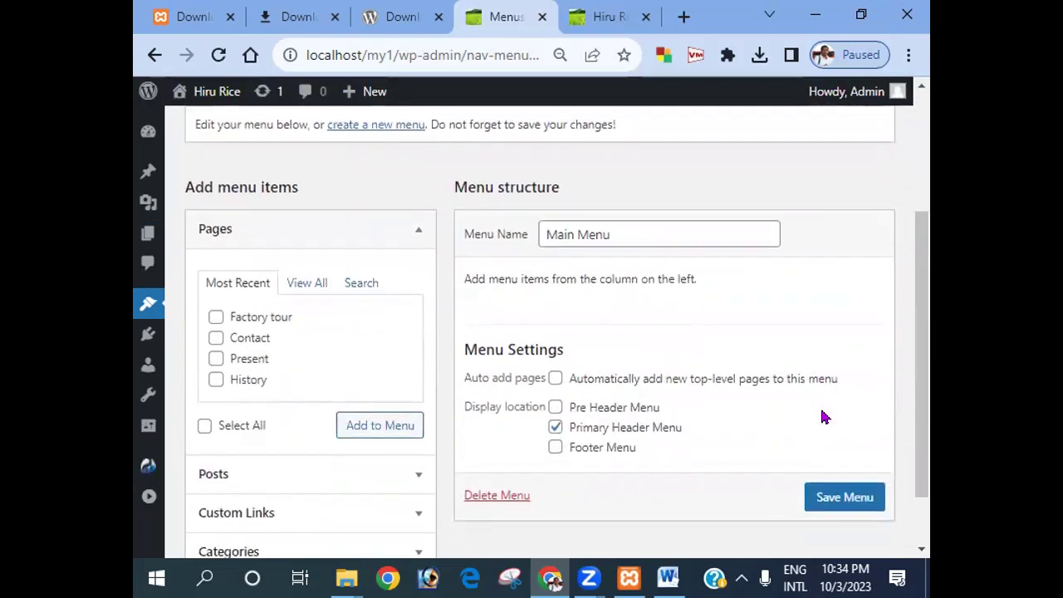
{"action": "scroll", "coordinate": [822, 415], "scroll_direction": "down", "scroll_amount": 1}
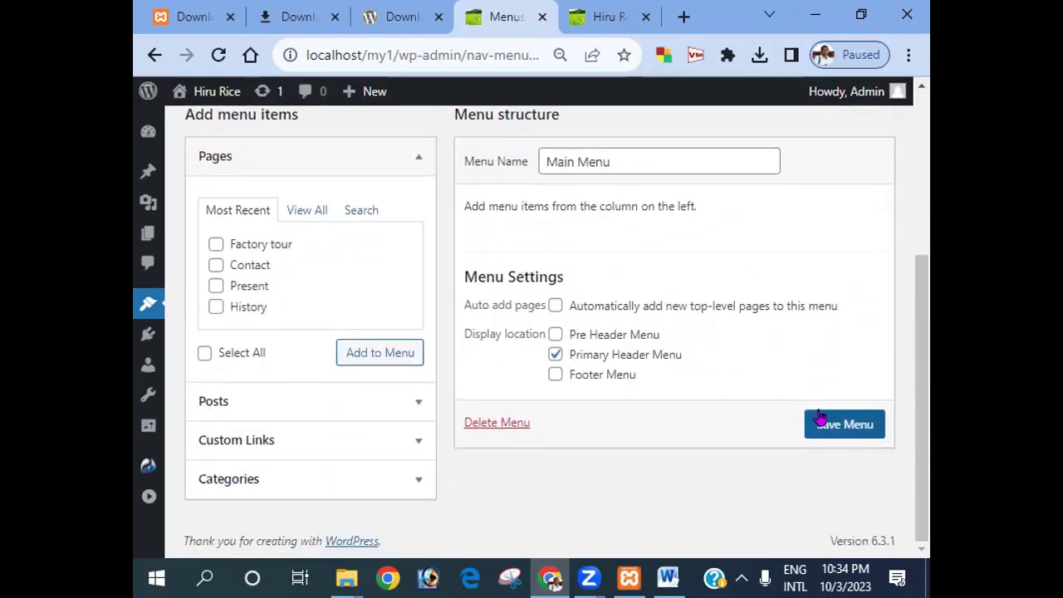
{"action": "left_click_drag", "start_coordinate": [920, 304], "coordinate": [920, 240]}
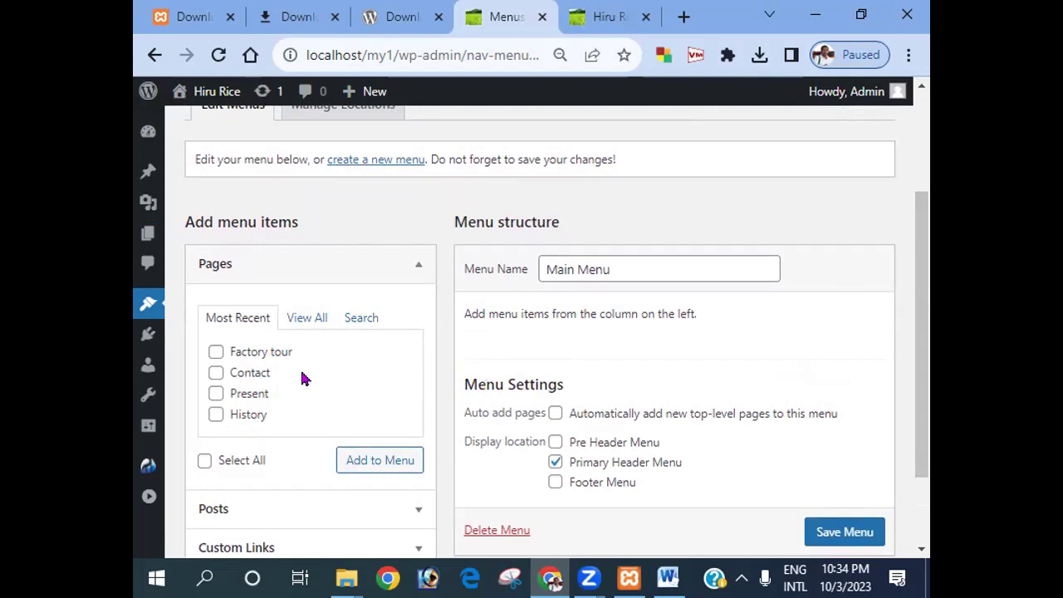
{"action": "left_click", "coordinate": [307, 326]}
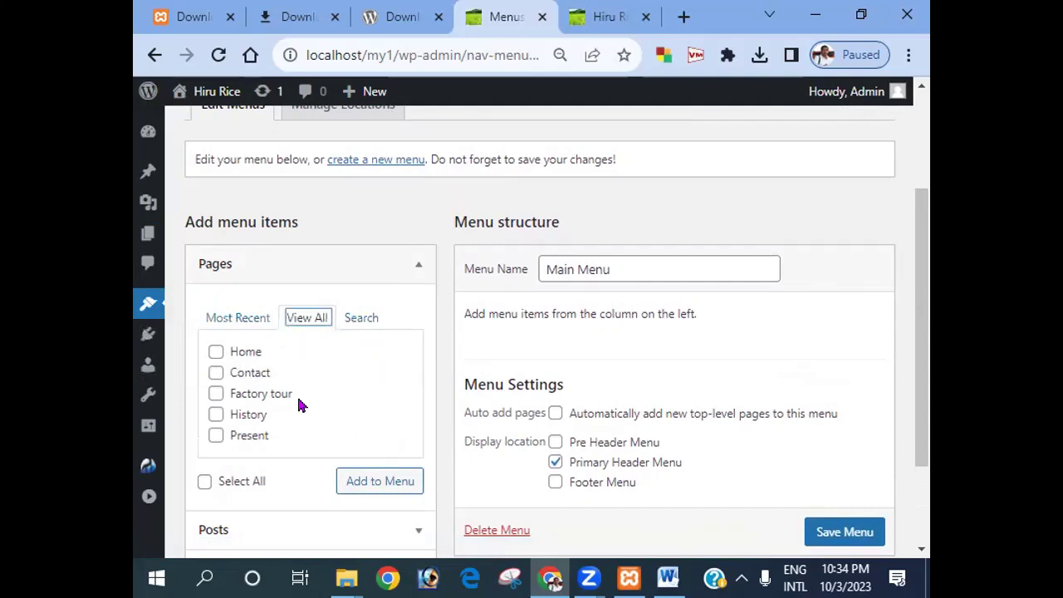
{"action": "left_click", "coordinate": [216, 353]}
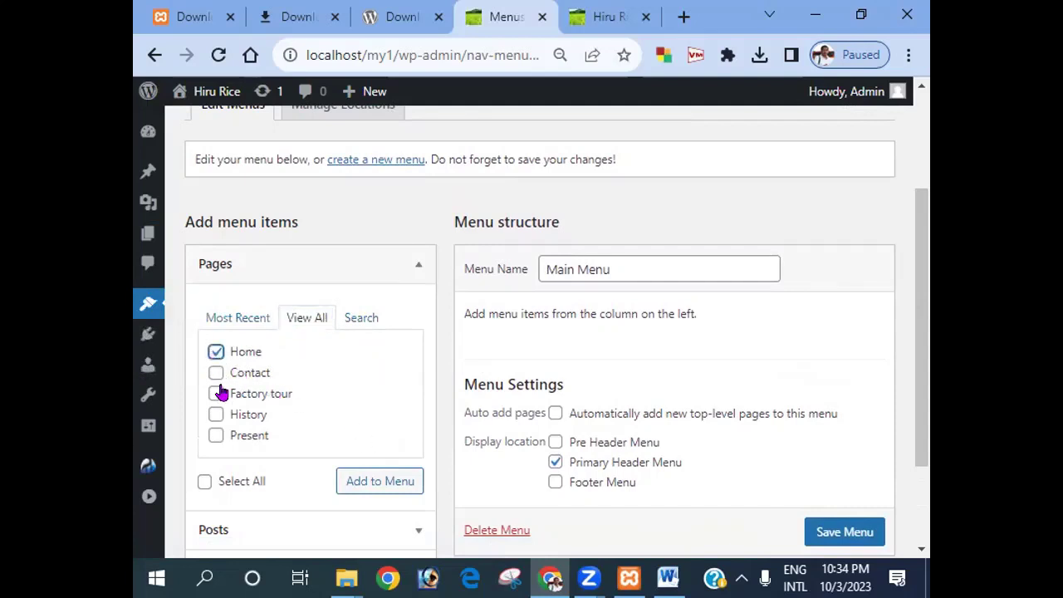
{"action": "left_click", "coordinate": [215, 373]}
{"action": "left_click", "coordinate": [214, 394]}
{"action": "left_click", "coordinate": [216, 415]}
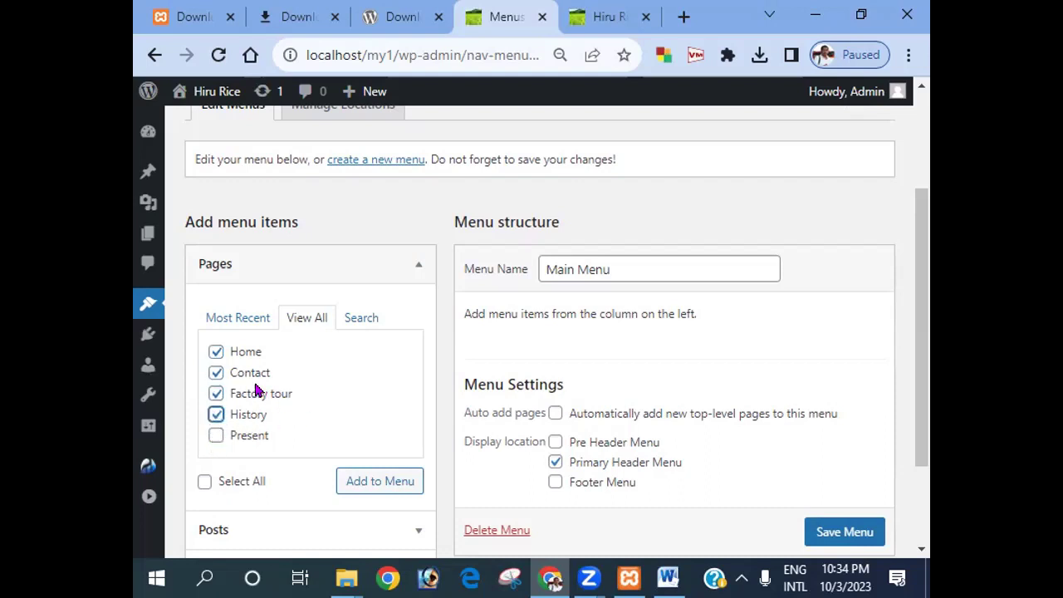
{"action": "left_click", "coordinate": [216, 372]}
{"action": "left_click", "coordinate": [216, 394]}
{"action": "left_click", "coordinate": [217, 414]}
{"action": "left_click", "coordinate": [380, 485]}
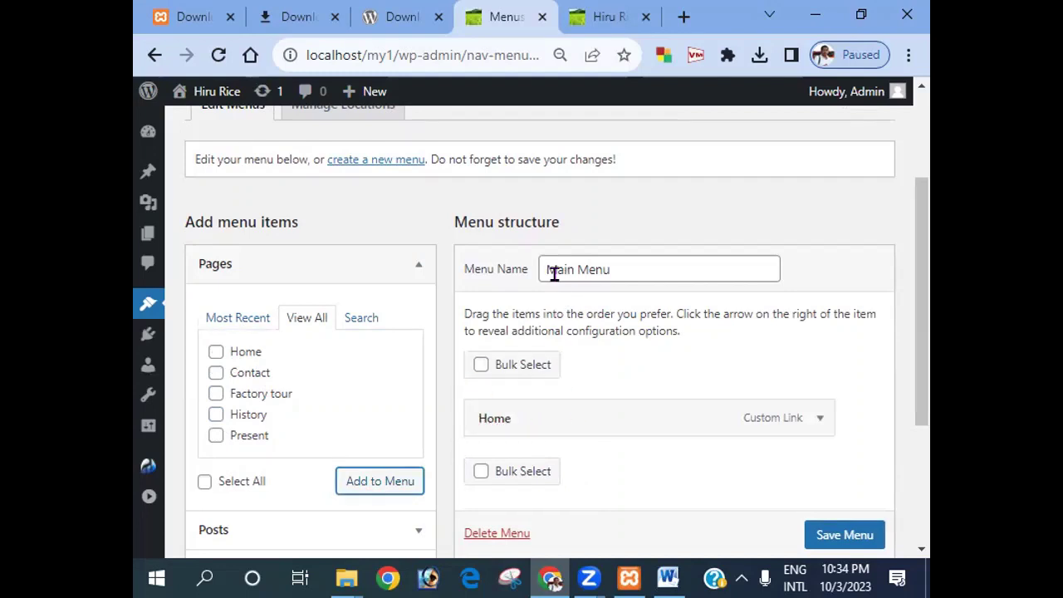
Check the menu diagram in the Word document and add a custom link "About US" with the URL "#" to Main Menu
{"action": "scroll", "coordinate": [605, 431], "scroll_direction": "down", "scroll_amount": 1}
{"action": "scroll", "coordinate": [605, 431], "scroll_direction": "down", "scroll_amount": 1}
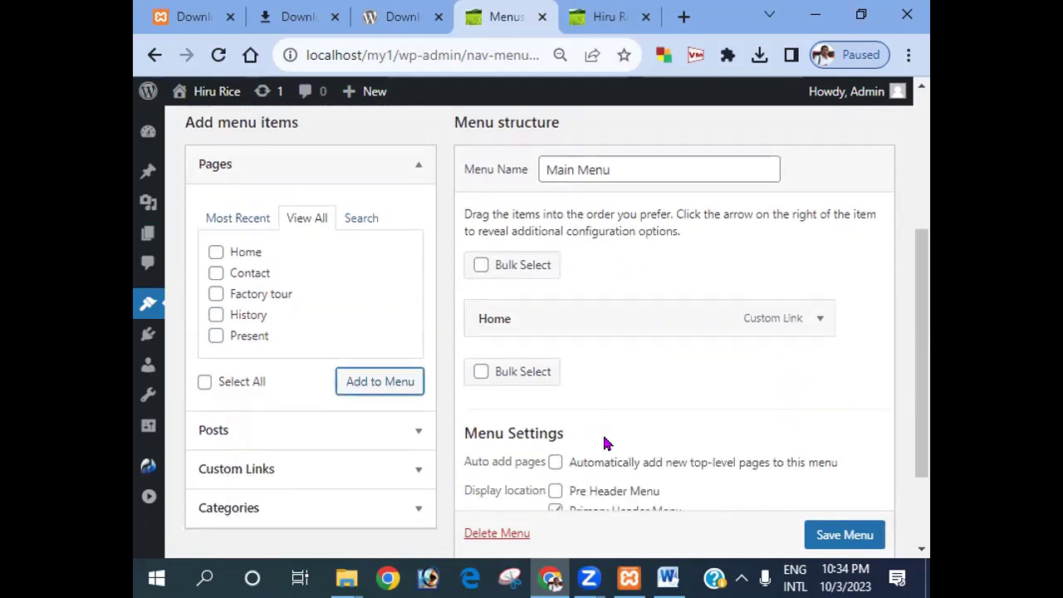
{"action": "left_click", "coordinate": [668, 578]}
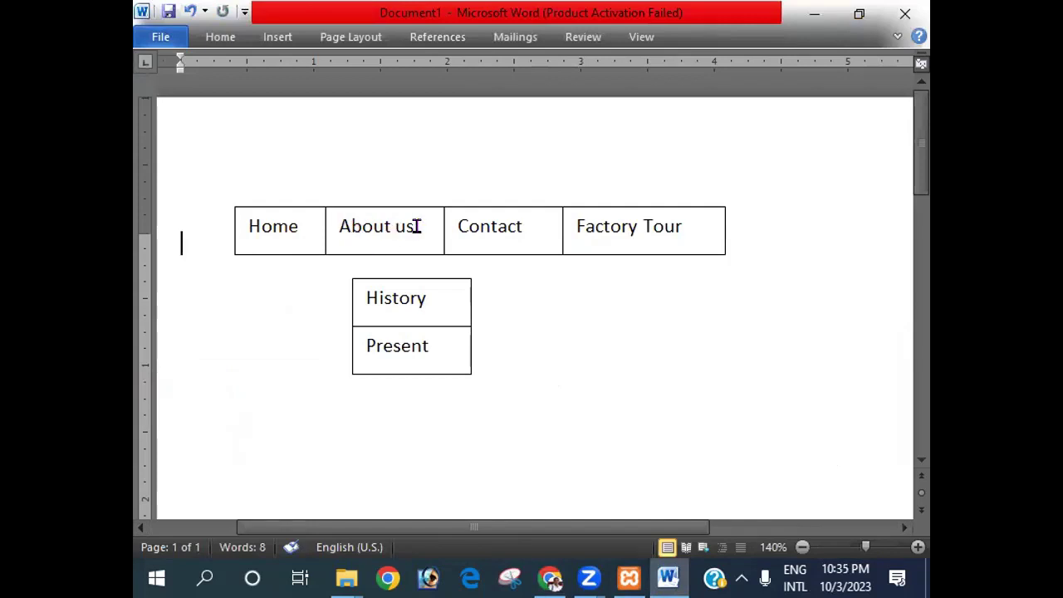
{"action": "left_click", "coordinate": [552, 582]}
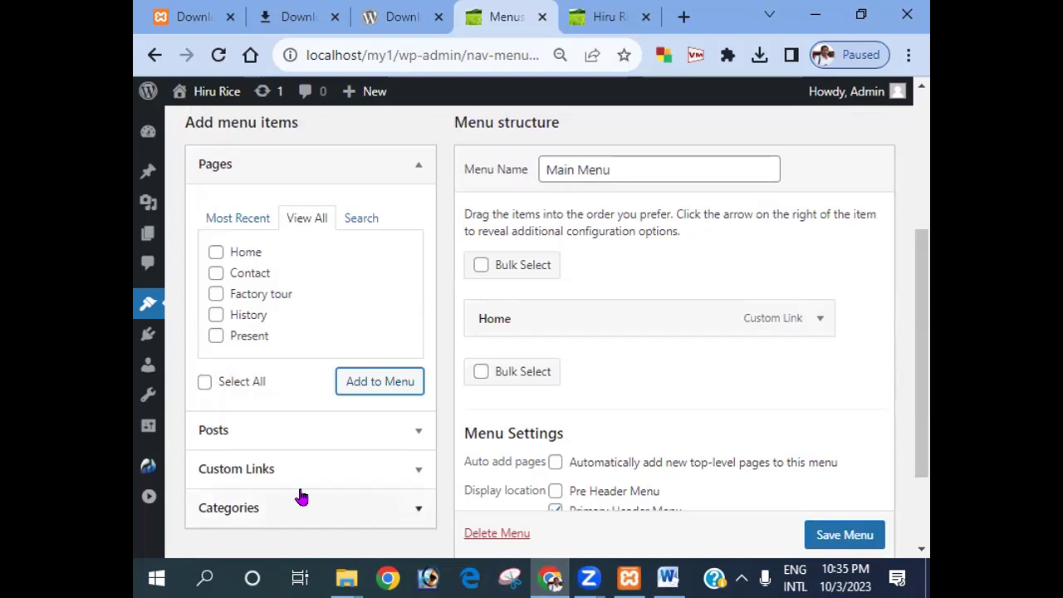
{"action": "left_click", "coordinate": [419, 471]}
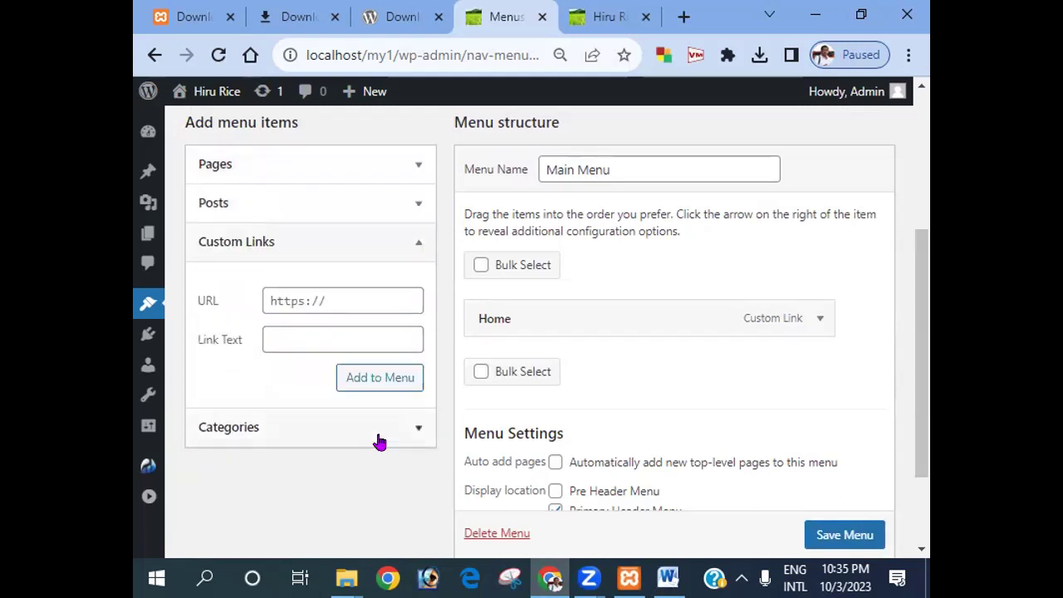
{"action": "left_click", "coordinate": [291, 335]}
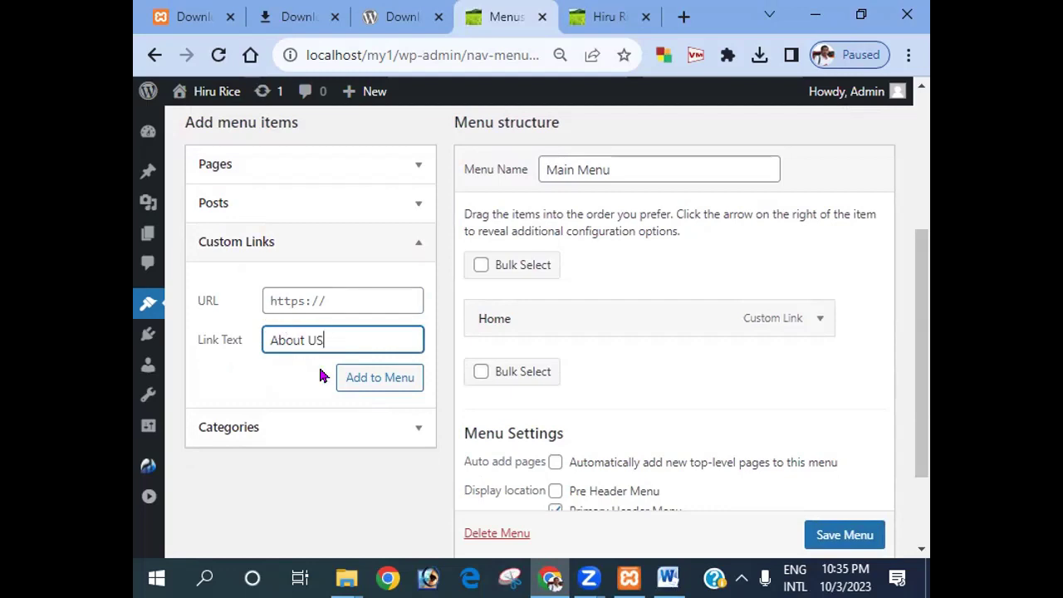
{"action": "left_click", "coordinate": [266, 300]}
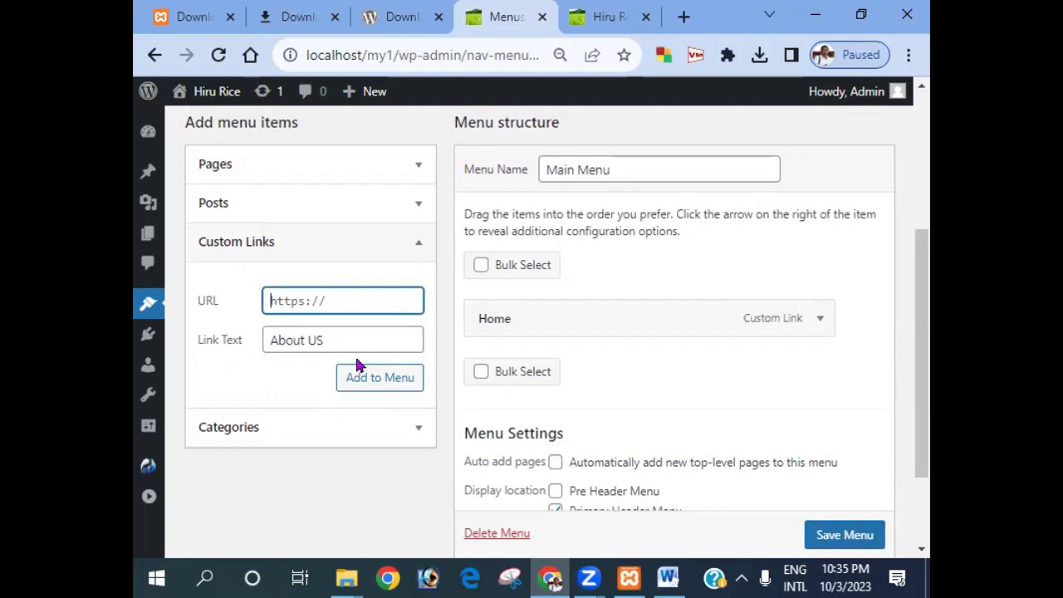
{"action": "key", "text": "ctrl+a"}
{"action": "type", "text": "#"}
{"action": "left_click", "coordinate": [363, 384]}
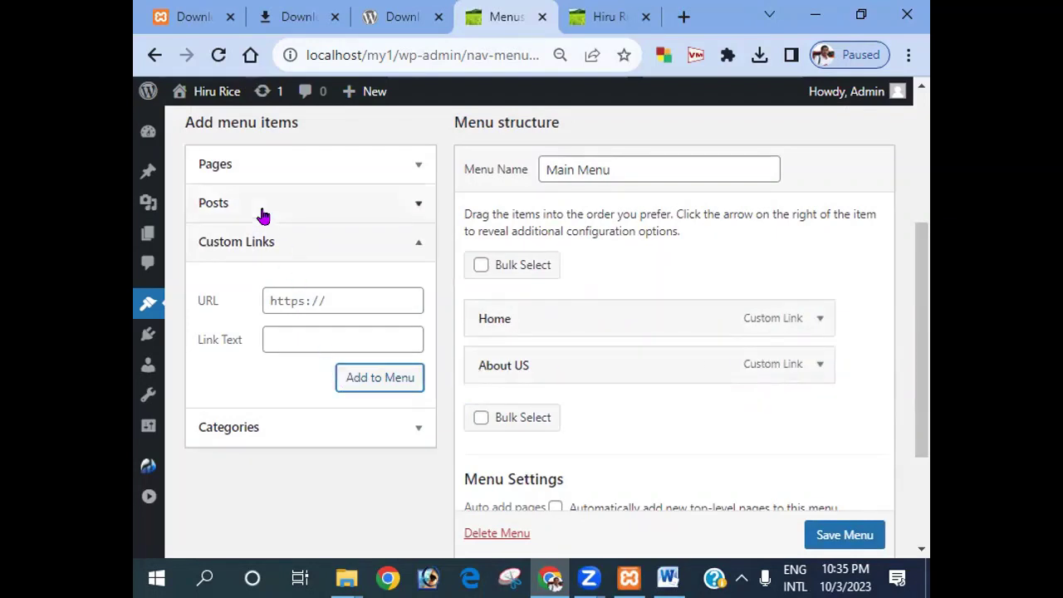
Add the History and Present pages to Main Menu
{"action": "left_click", "coordinate": [244, 167]}
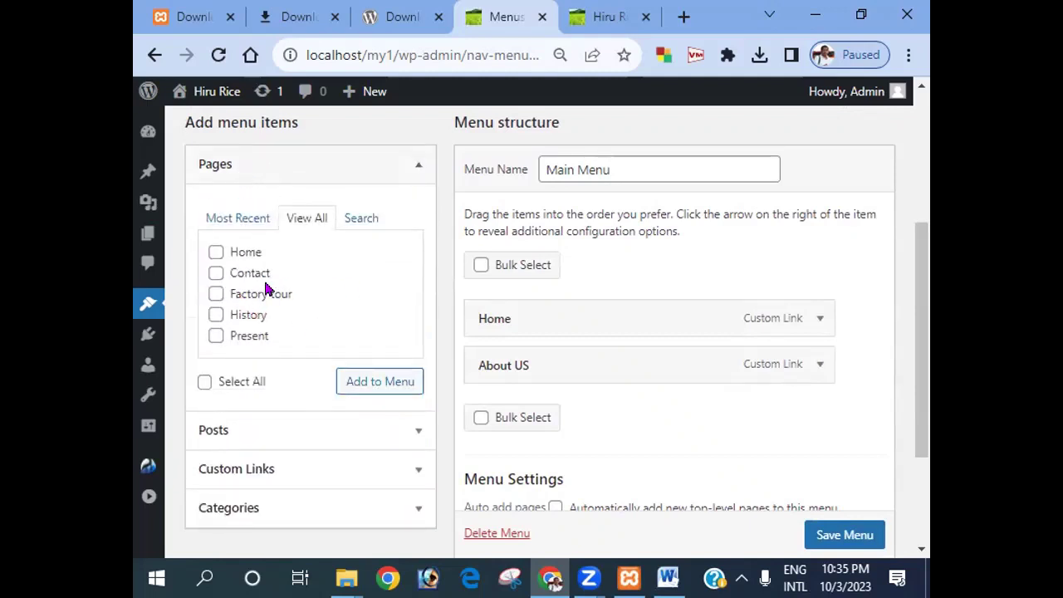
{"action": "left_click", "coordinate": [216, 317]}
{"action": "left_click", "coordinate": [216, 337]}
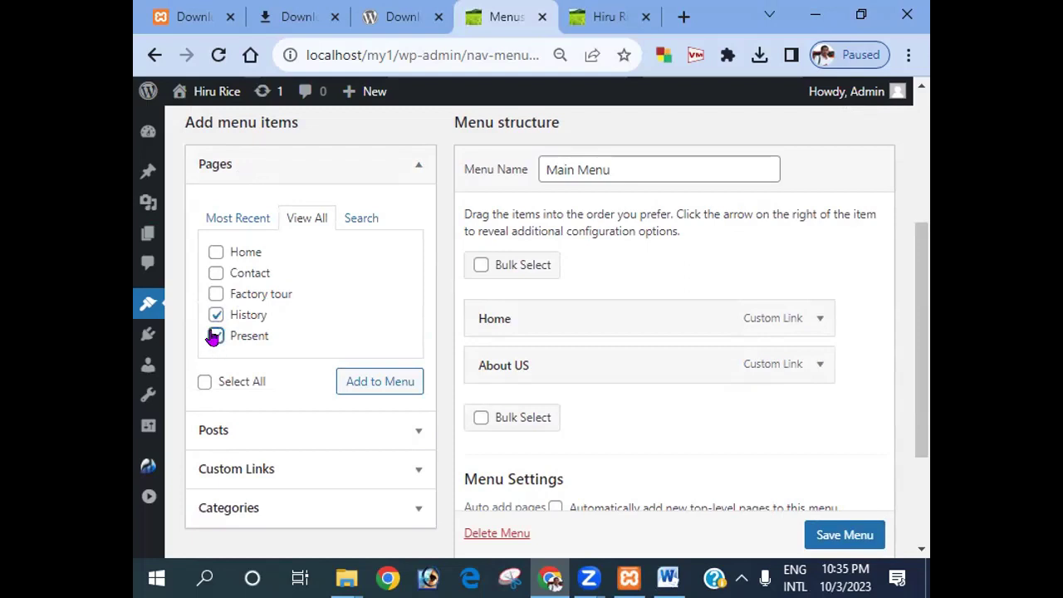
{"action": "left_click", "coordinate": [374, 384]}
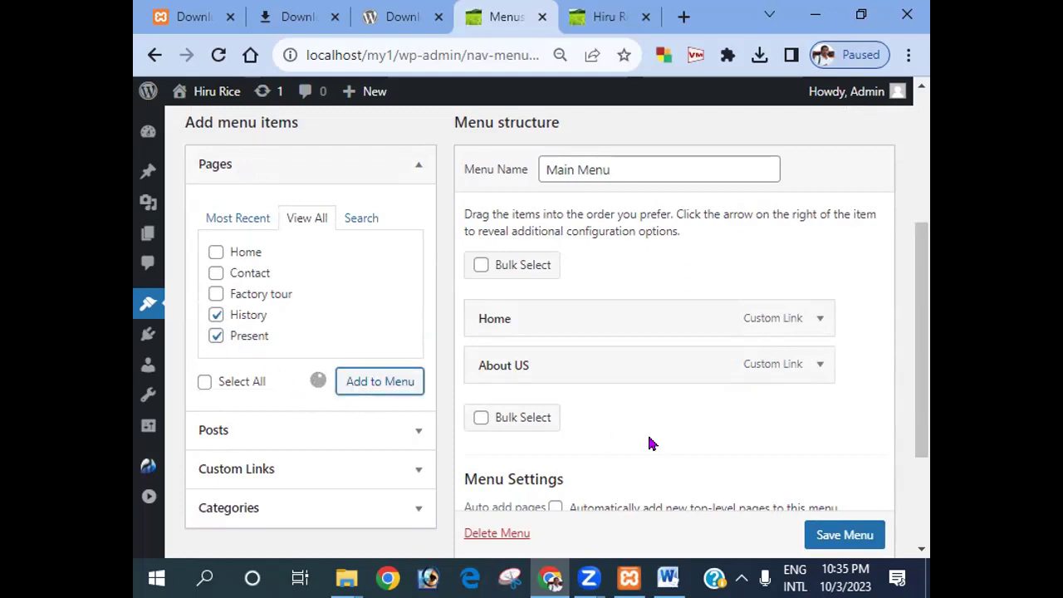
Check the diagram in Word and nest the History and Present items under About US as sub items
{"action": "left_click_drag", "start_coordinate": [920, 285], "coordinate": [923, 332]}
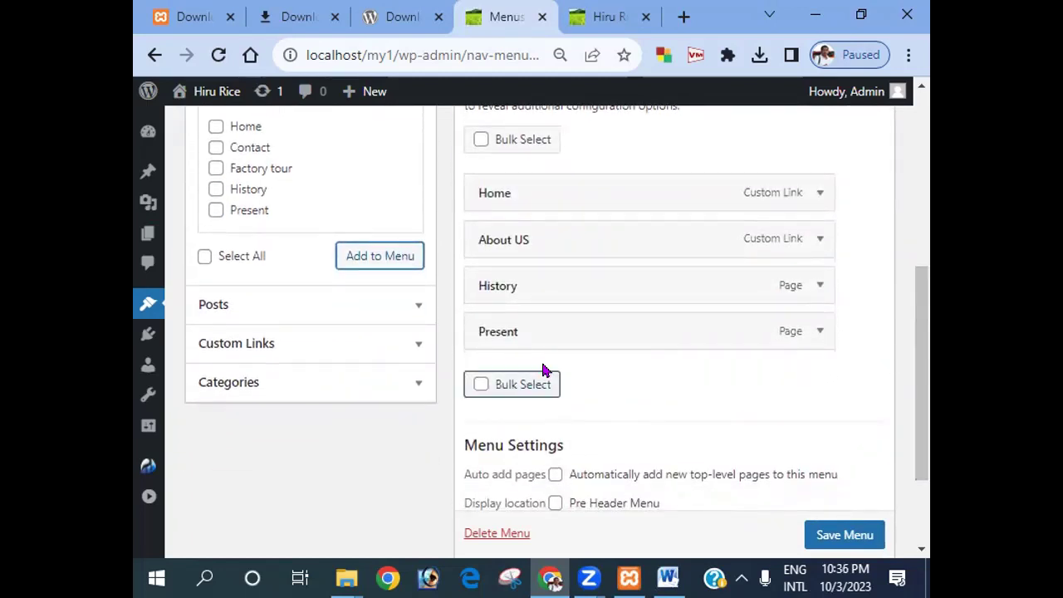
{"action": "left_click", "coordinate": [667, 578]}
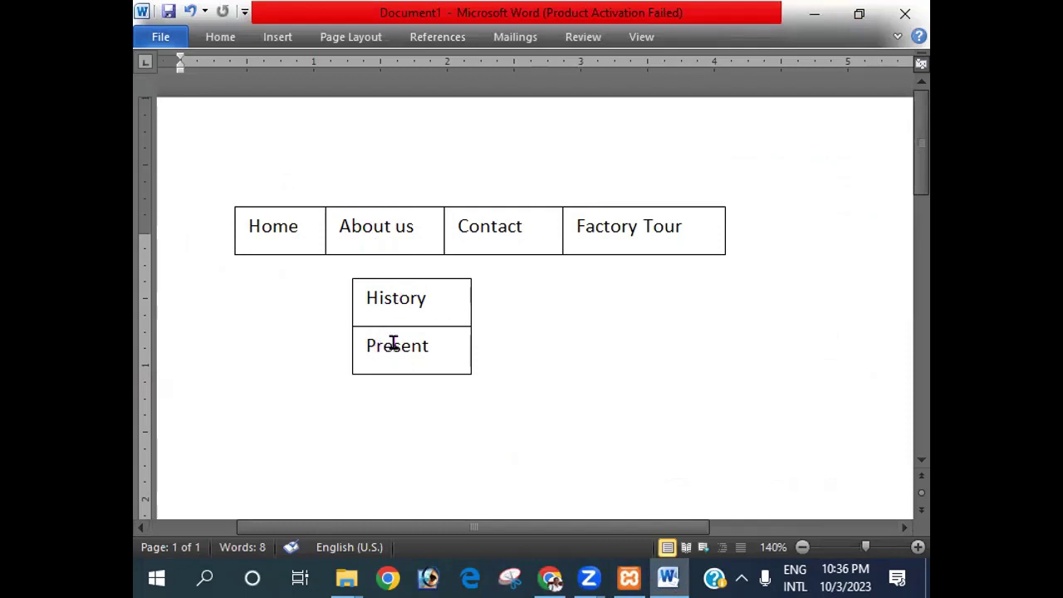
{"action": "left_click", "coordinate": [551, 577]}
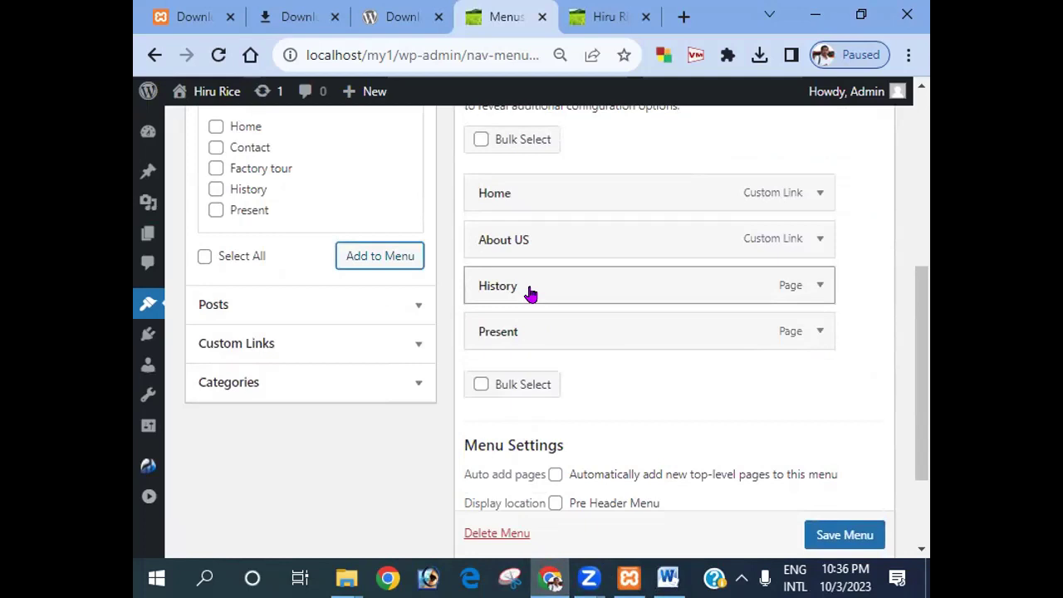
{"action": "left_click_drag", "start_coordinate": [538, 286], "coordinate": [570, 292]}
{"action": "left_click_drag", "start_coordinate": [537, 334], "coordinate": [566, 336]}
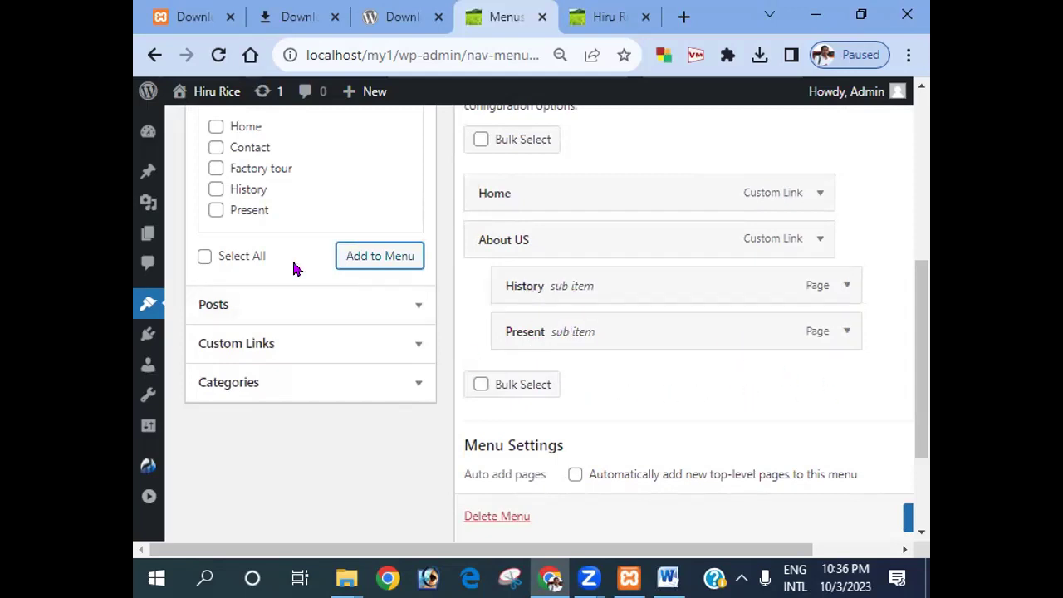
Add the Contact and Factory tour pages to Main Menu
{"action": "left_click", "coordinate": [628, 579]}
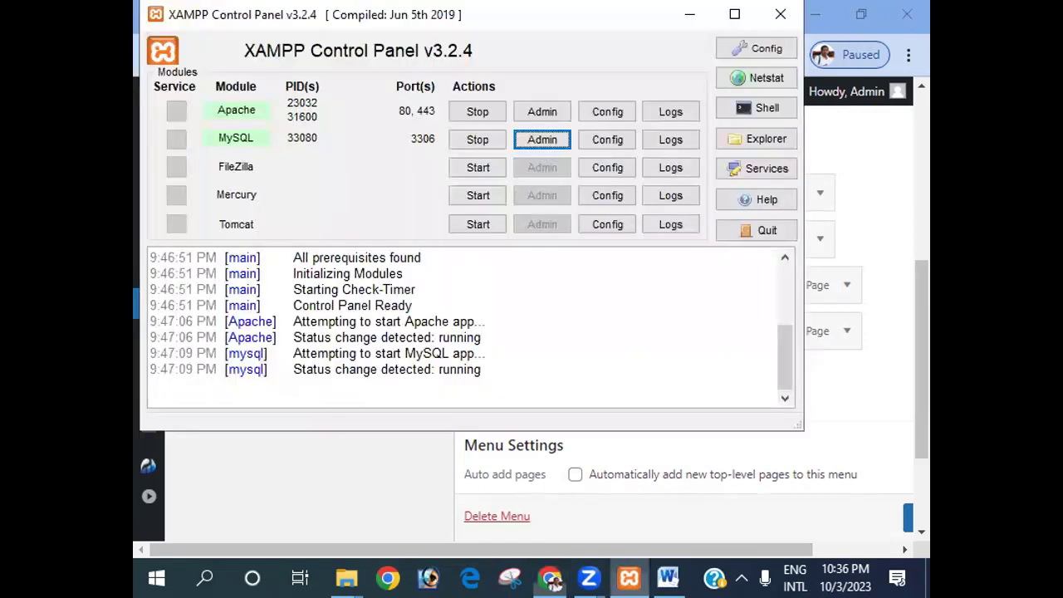
{"action": "left_click", "coordinate": [668, 578]}
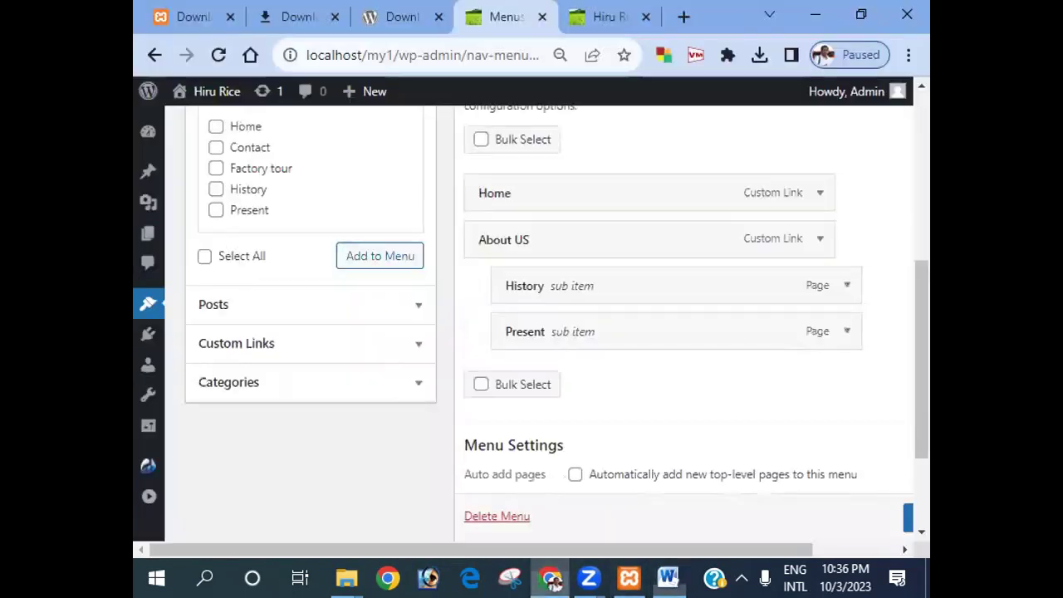
{"action": "left_click", "coordinate": [551, 578]}
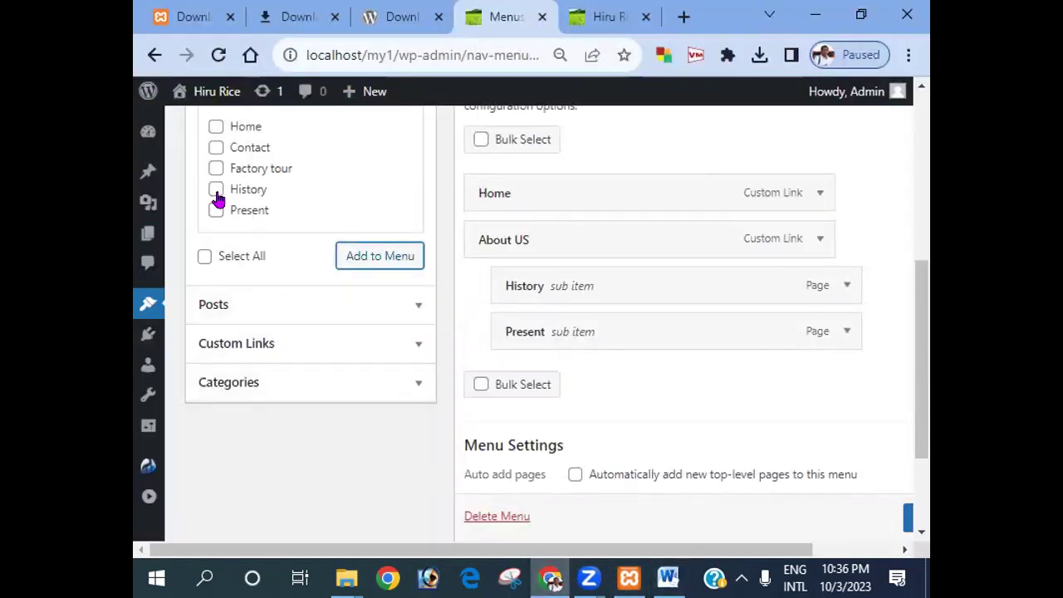
{"action": "left_click", "coordinate": [215, 148]}
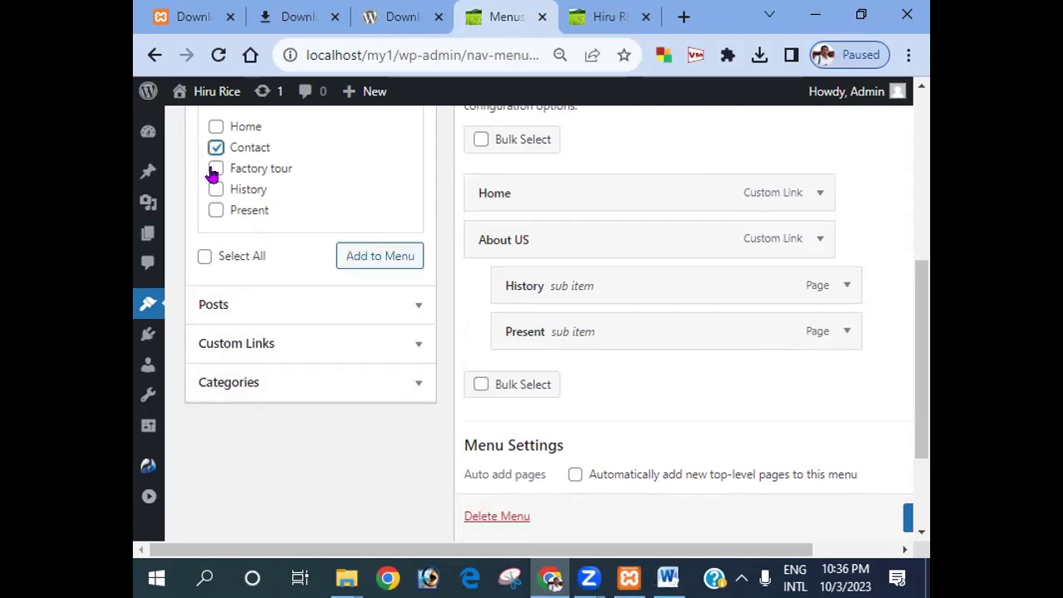
{"action": "left_click", "coordinate": [215, 168]}
{"action": "left_click", "coordinate": [355, 259]}
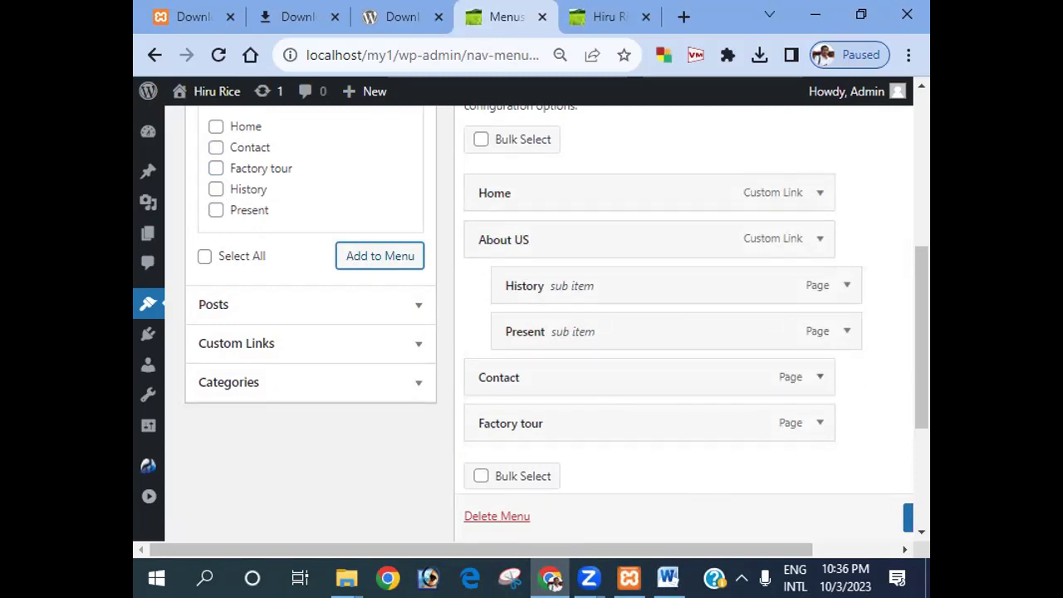
Save Main Menu with its new structure
{"action": "left_click_drag", "start_coordinate": [921, 313], "coordinate": [924, 417]}
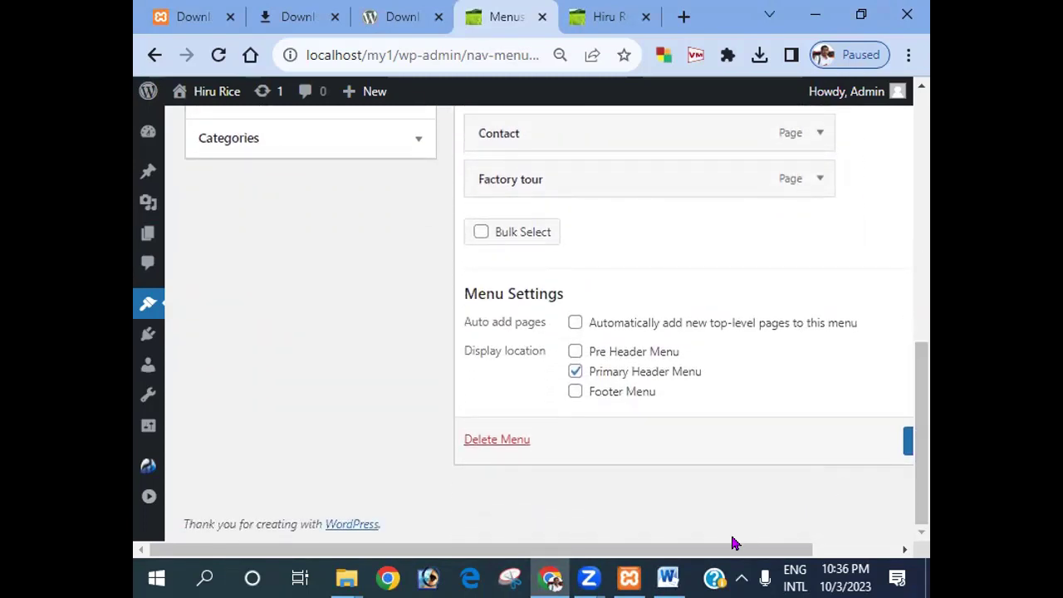
{"action": "left_click_drag", "start_coordinate": [759, 549], "coordinate": [831, 549]}
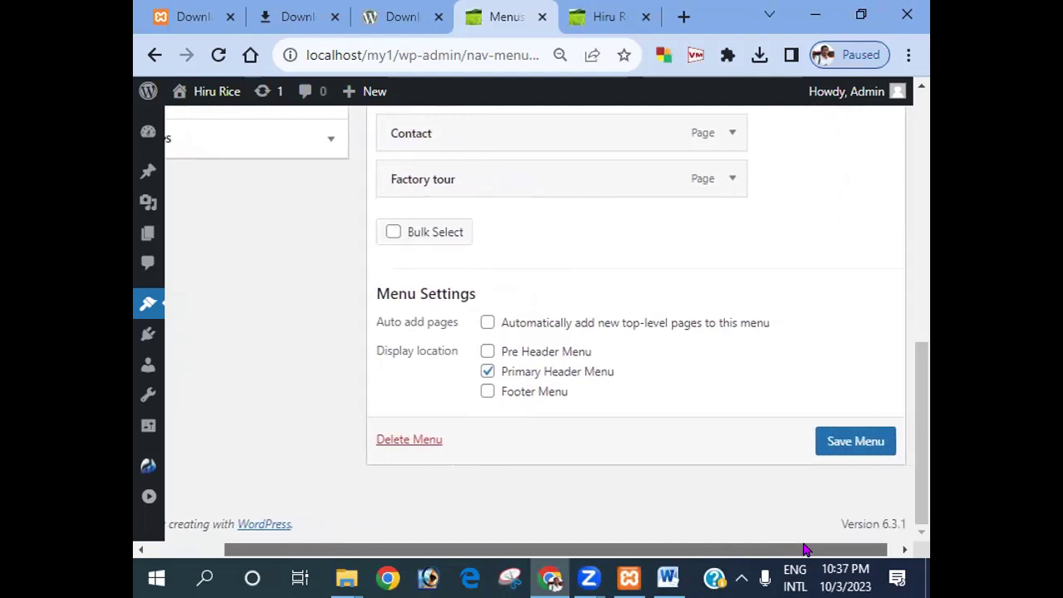
{"action": "left_click", "coordinate": [833, 447]}
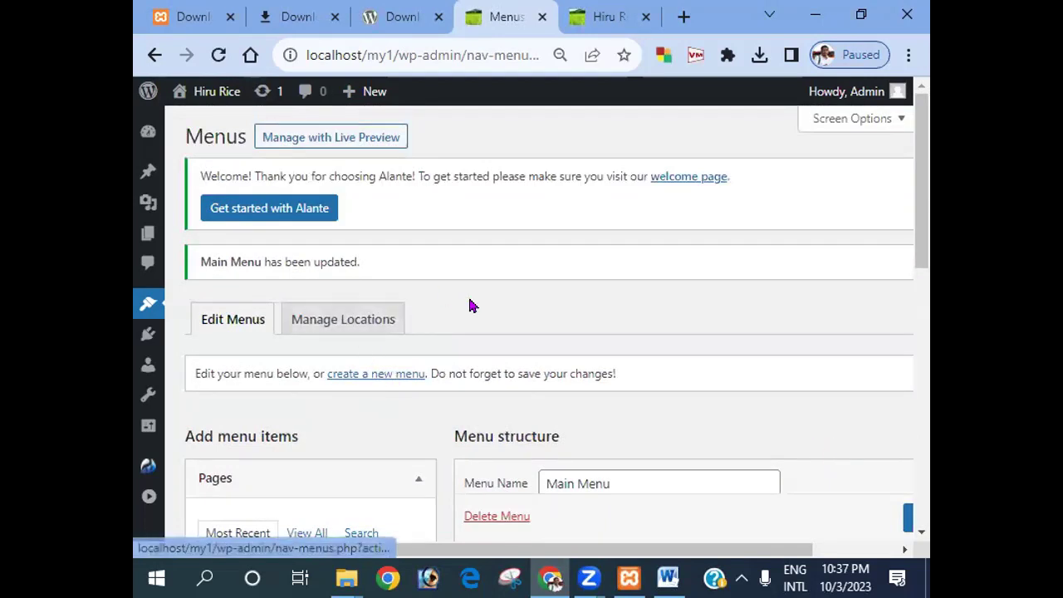
Reload the site's front page and test the header menu's Contact, Factory tour and About US entries
{"action": "left_click", "coordinate": [602, 15]}
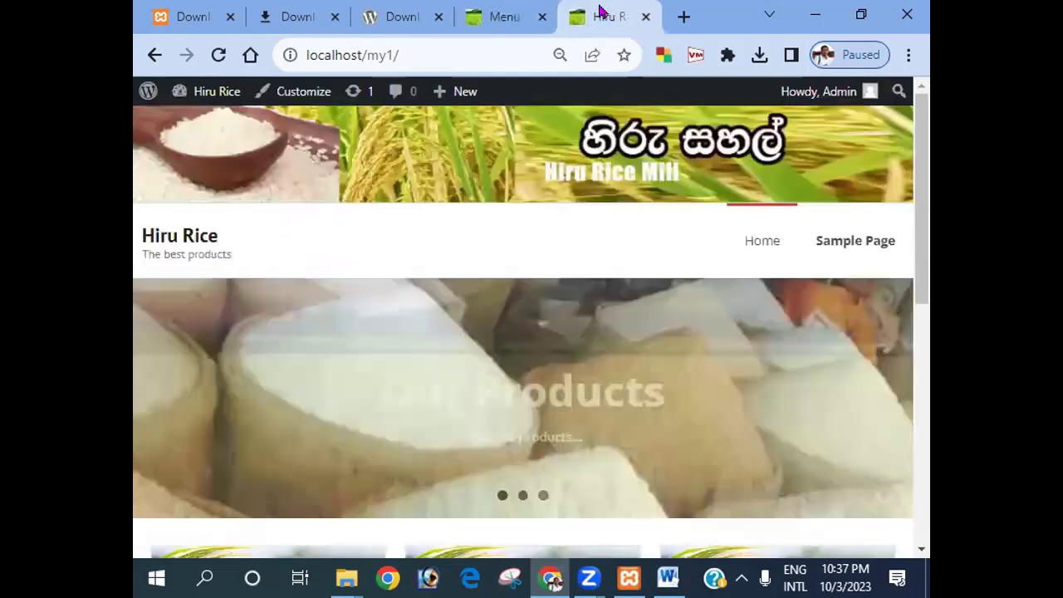
{"action": "left_click", "coordinate": [225, 102]}
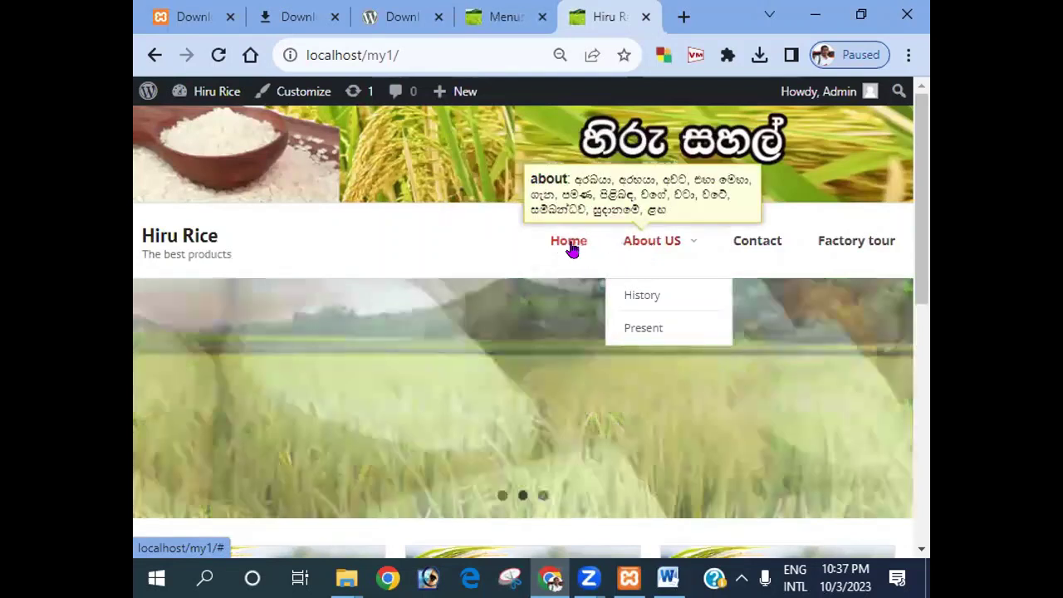
{"action": "left_click", "coordinate": [752, 251]}
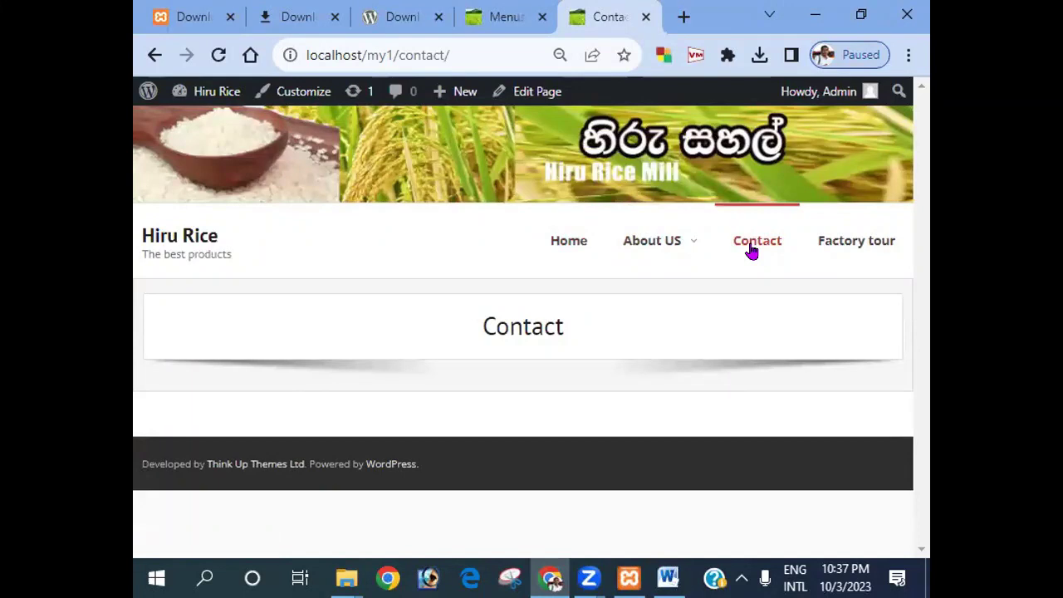
{"action": "left_click", "coordinate": [825, 248]}
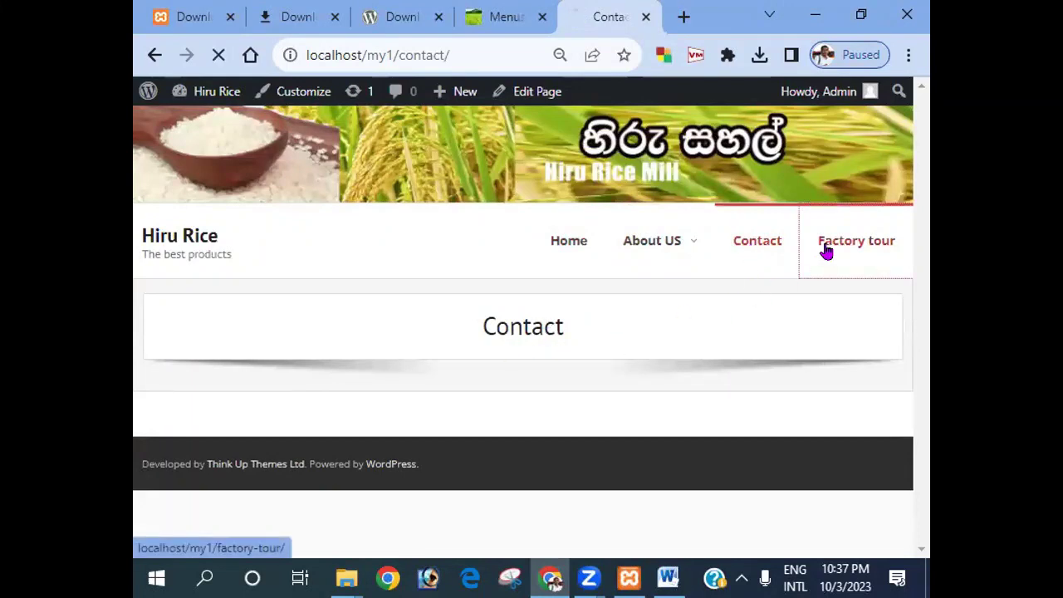
{"action": "mouse_move", "coordinate": [606, 249]}
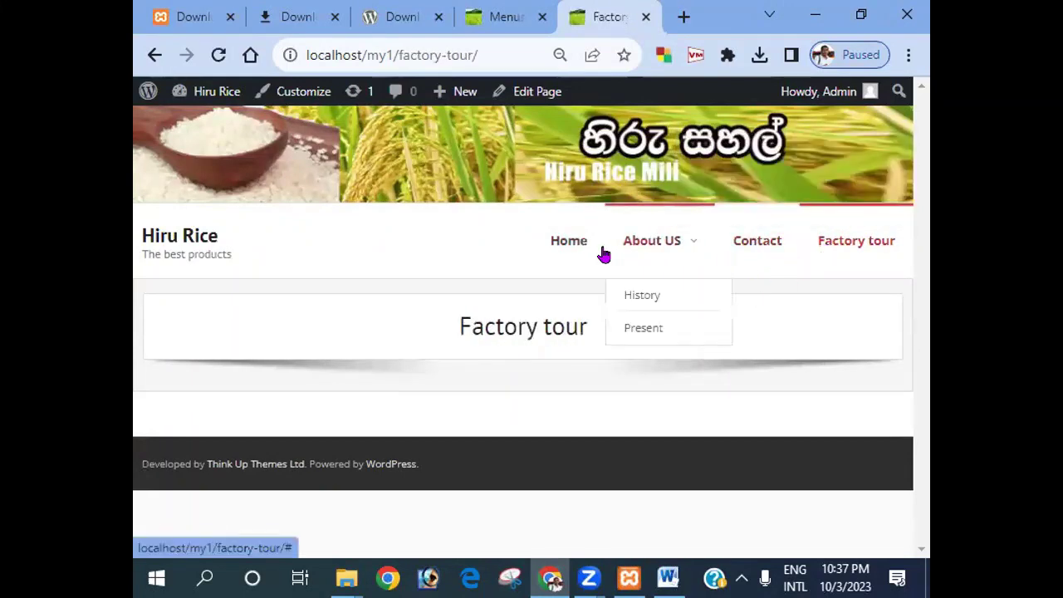
{"action": "double_click", "coordinate": [636, 241]}
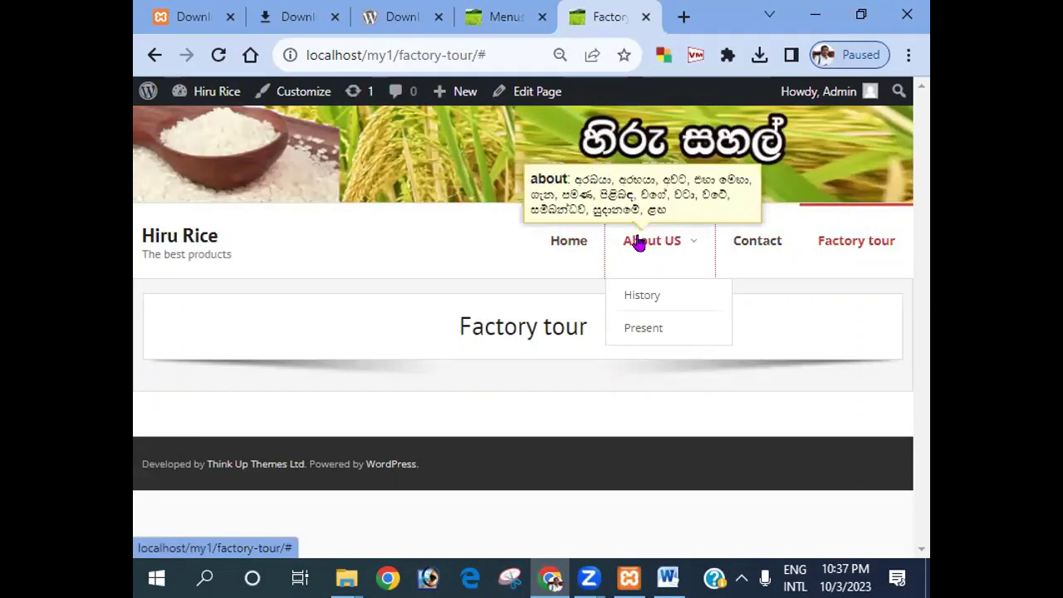
Test the About US submenu by opening its History page and its Present page in turn
{"action": "left_click", "coordinate": [641, 243]}
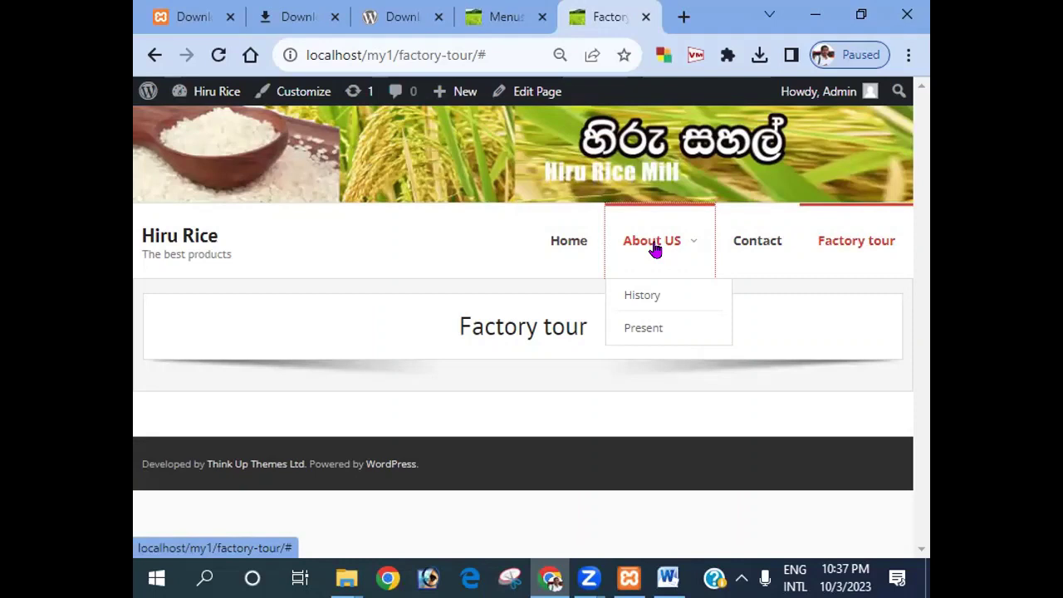
{"action": "double_click", "coordinate": [633, 300]}
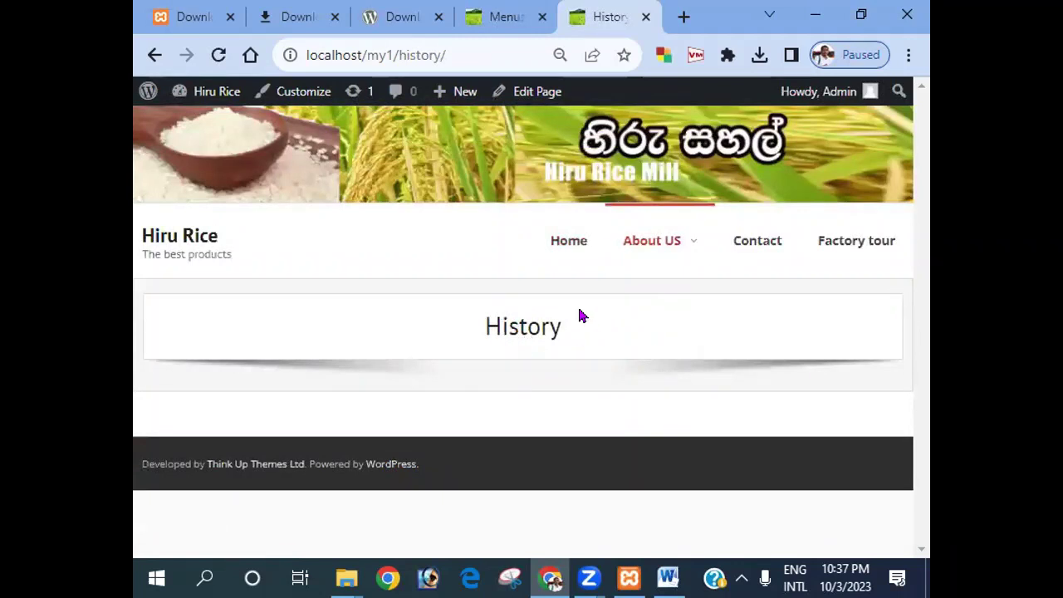
{"action": "double_click", "coordinate": [643, 242]}
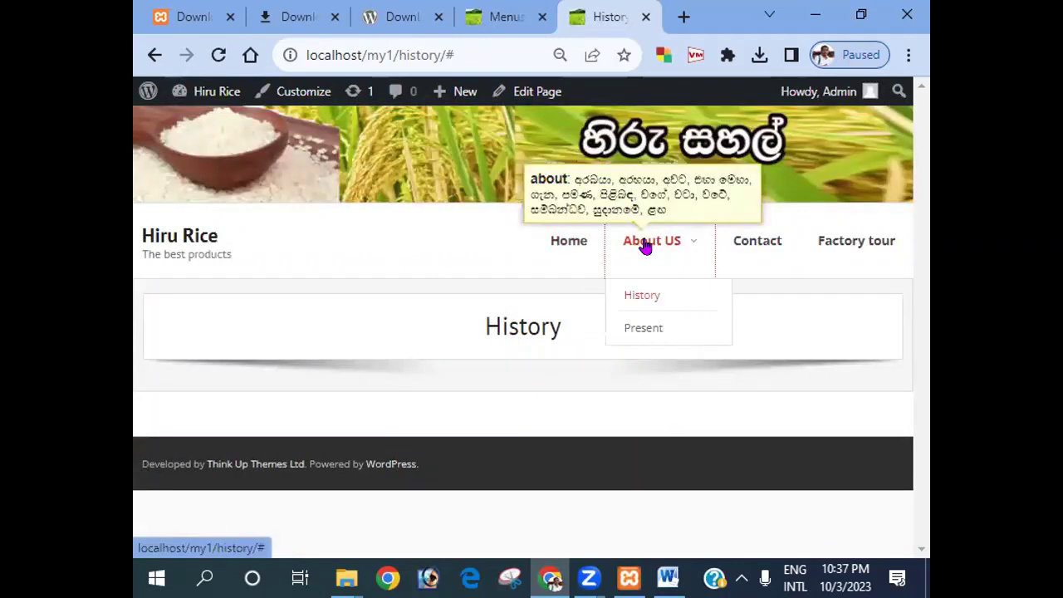
{"action": "double_click", "coordinate": [637, 329]}
{"action": "left_click", "coordinate": [640, 331]}
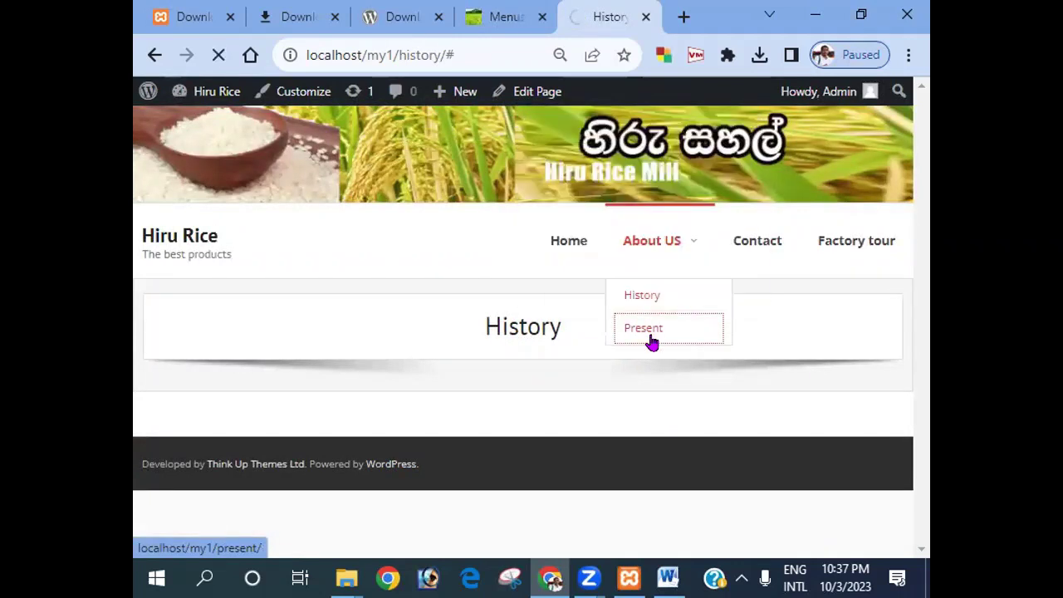
Return to the Home page through the header menu and look over the front page content
{"action": "left_click", "coordinate": [572, 246]}
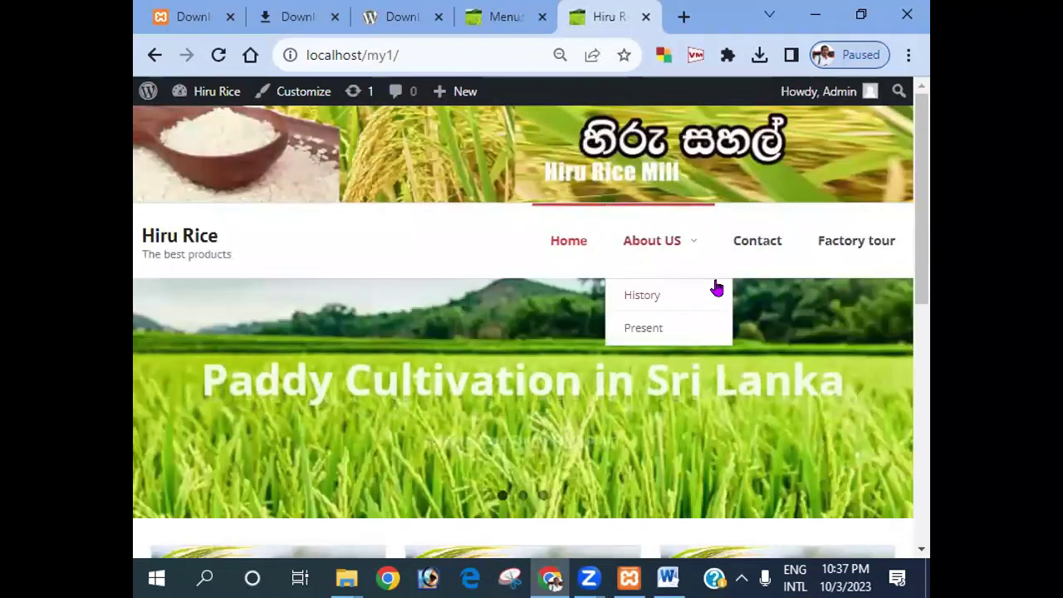
{"action": "scroll", "coordinate": [717, 291], "scroll_direction": "down", "scroll_amount": 3}
{"action": "scroll", "coordinate": [717, 296], "scroll_direction": "up", "scroll_amount": 3}
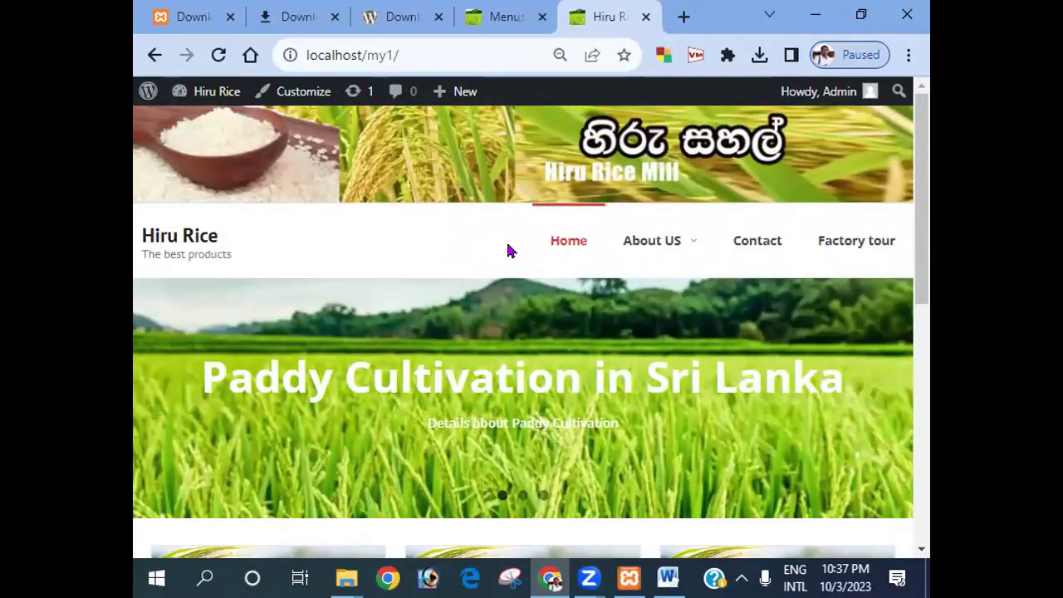
Check the header entries from the Home page and open the History page under About US
{"action": "mouse_move", "coordinate": [705, 247]}
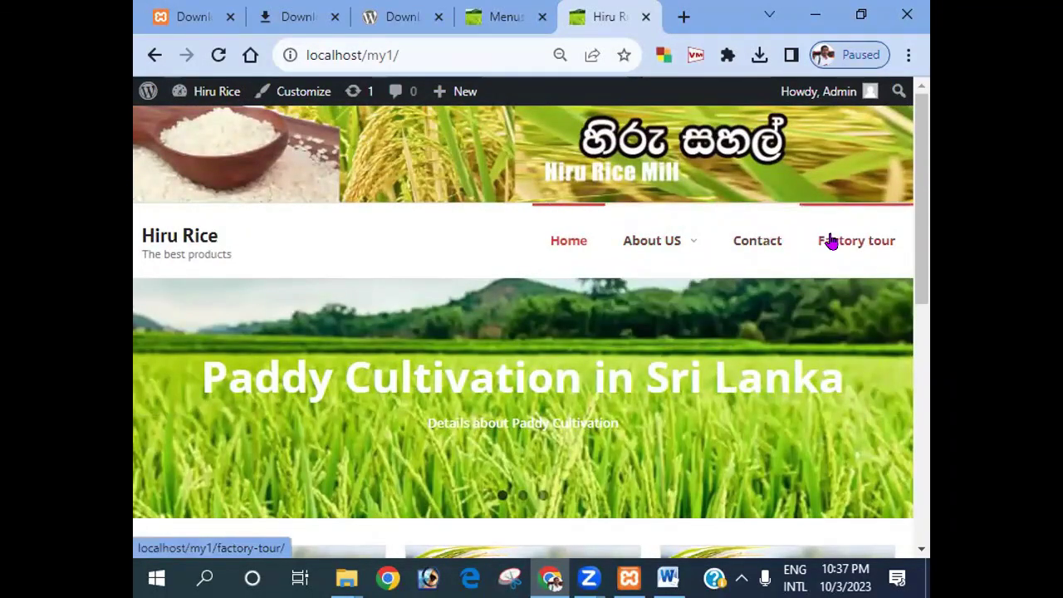
{"action": "mouse_move", "coordinate": [831, 241]}
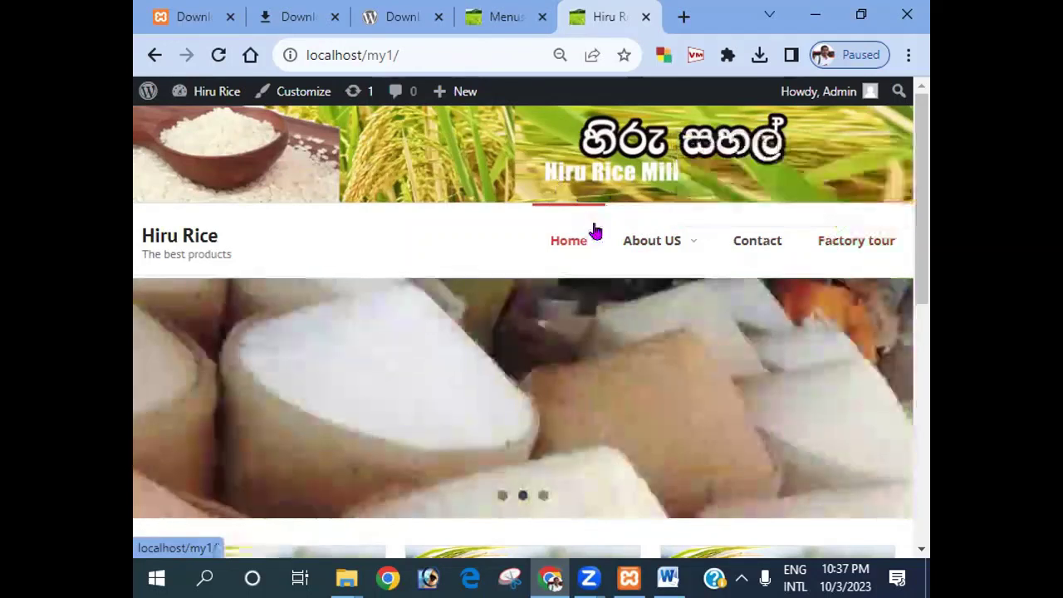
{"action": "mouse_move", "coordinate": [633, 250]}
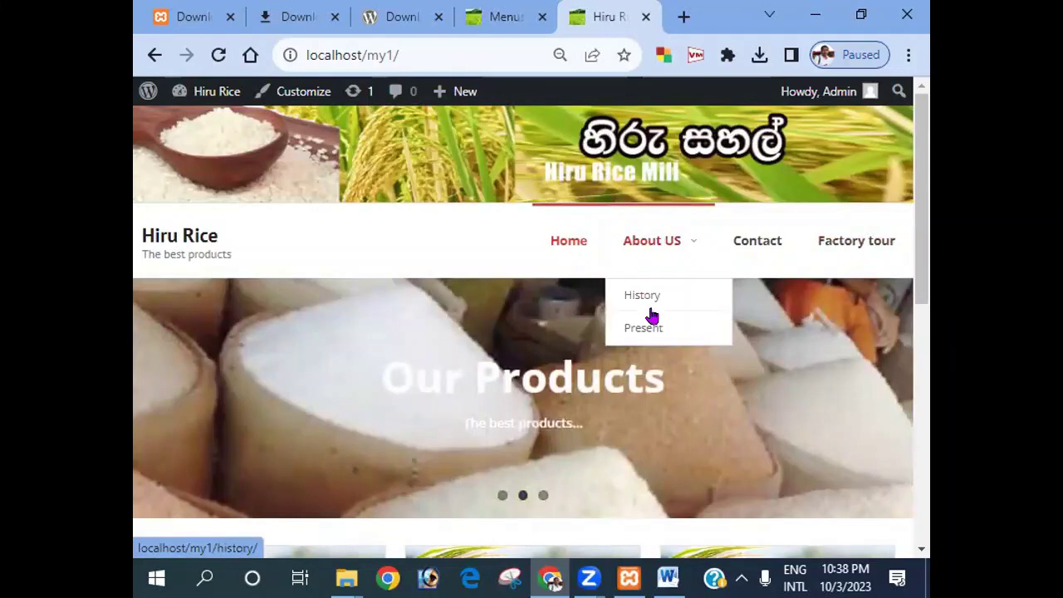
{"action": "left_click", "coordinate": [634, 295]}
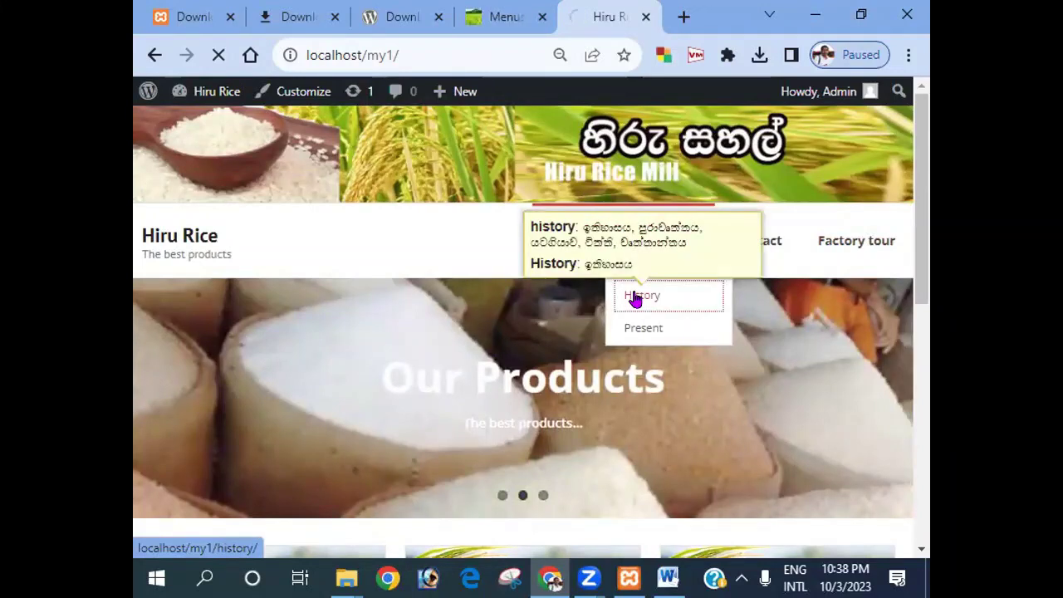